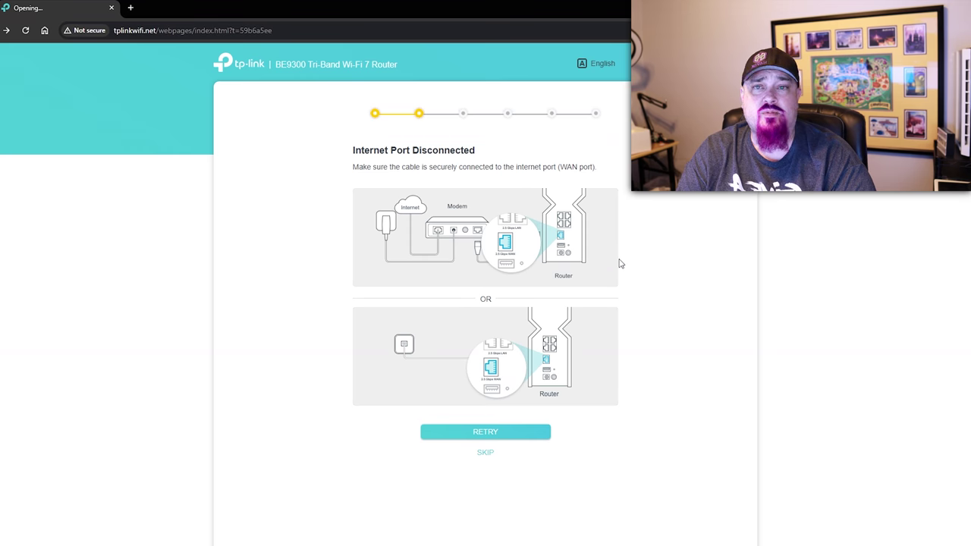
Step: Continue the setup past the disconnected internet port with the default wireless settings, choosing Not now for auto update
click(483, 455)
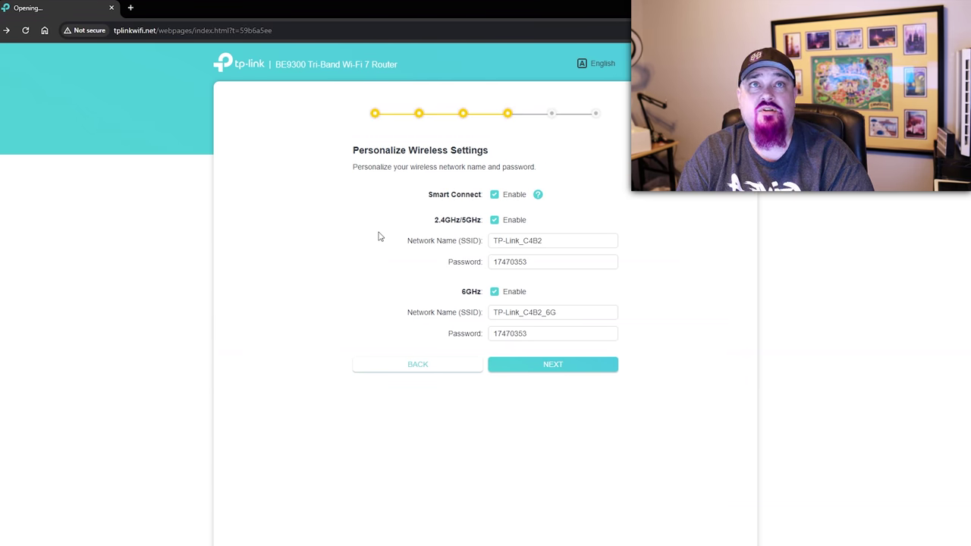
click(561, 369)
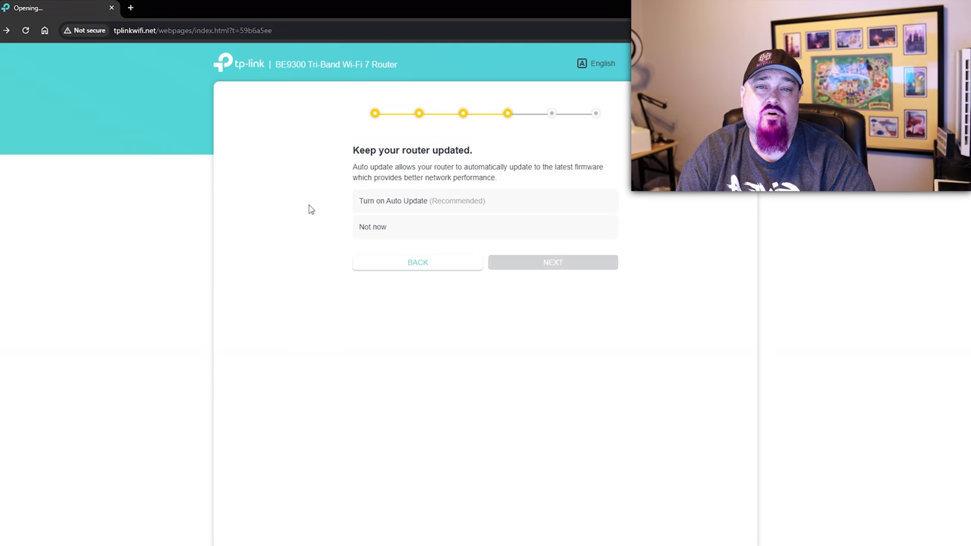
click(373, 230)
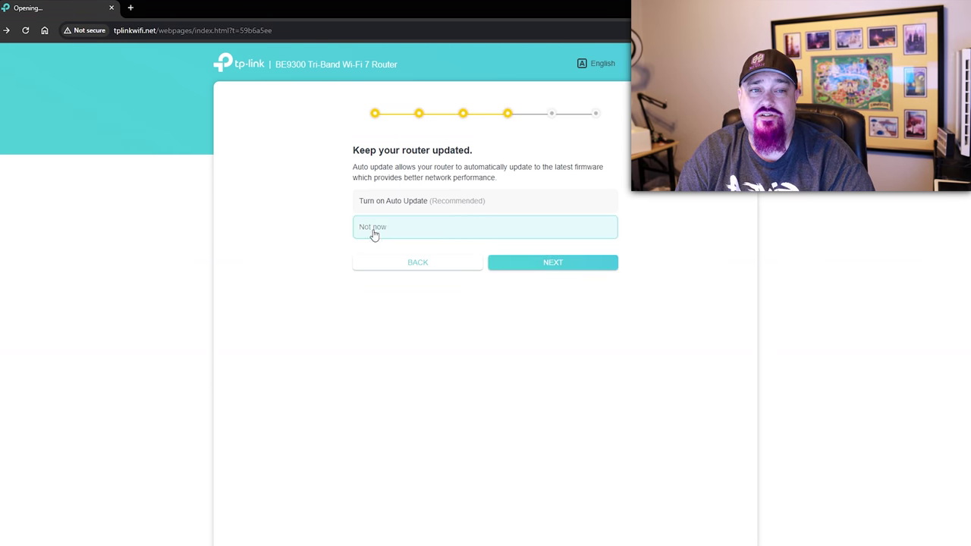
click(577, 266)
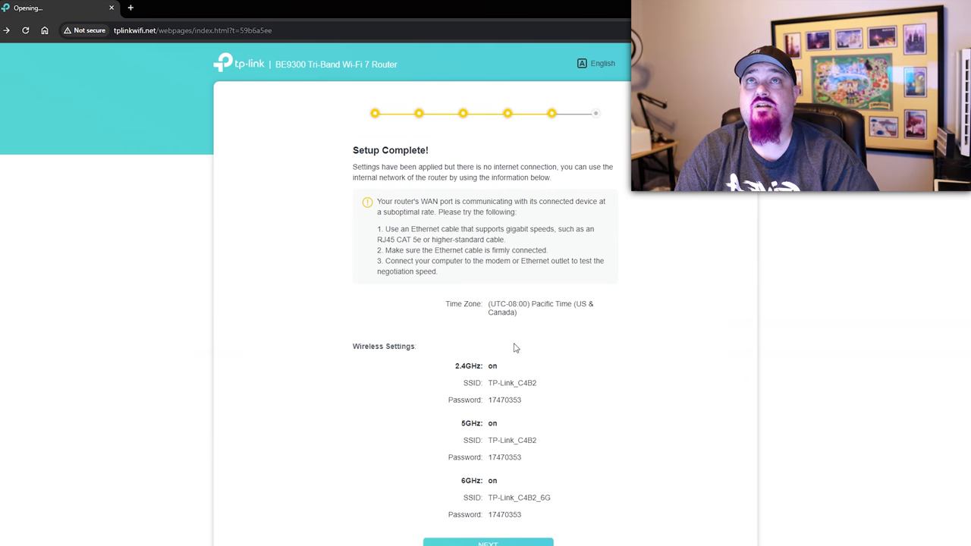
Step: Review the wireless settings in the setup summary and finish the setup without joining the User Experience Improvement Program
scroll(486, 318, down, 1)
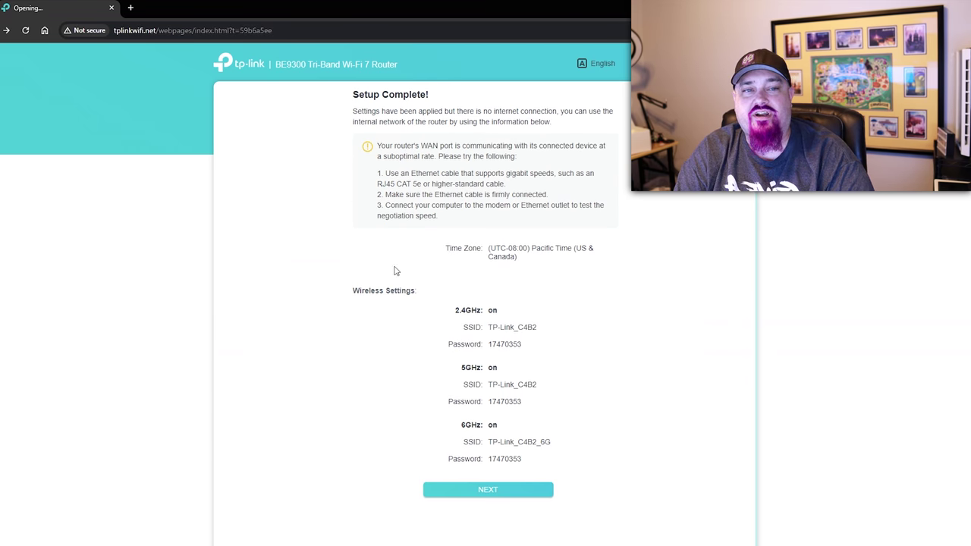
drag(316, 290, 553, 460)
click(564, 365)
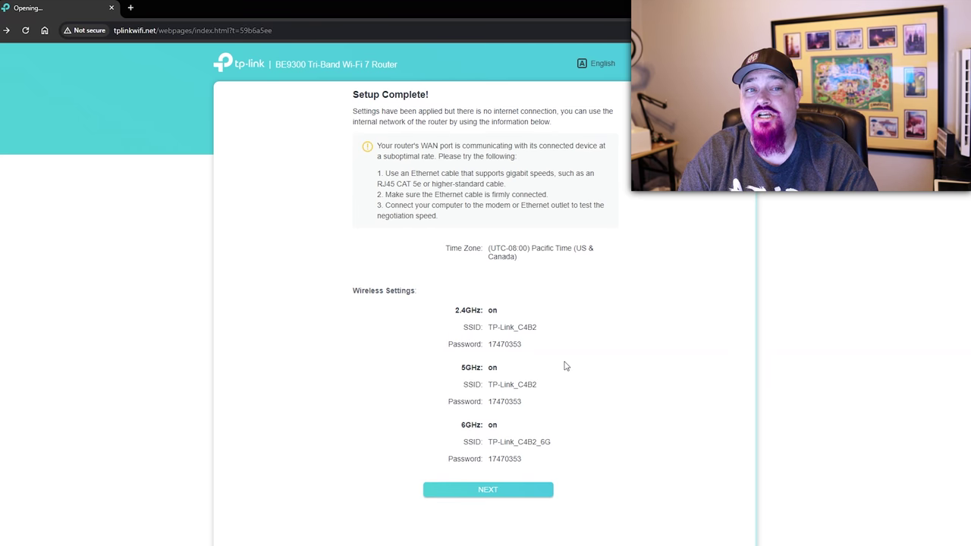
click(487, 490)
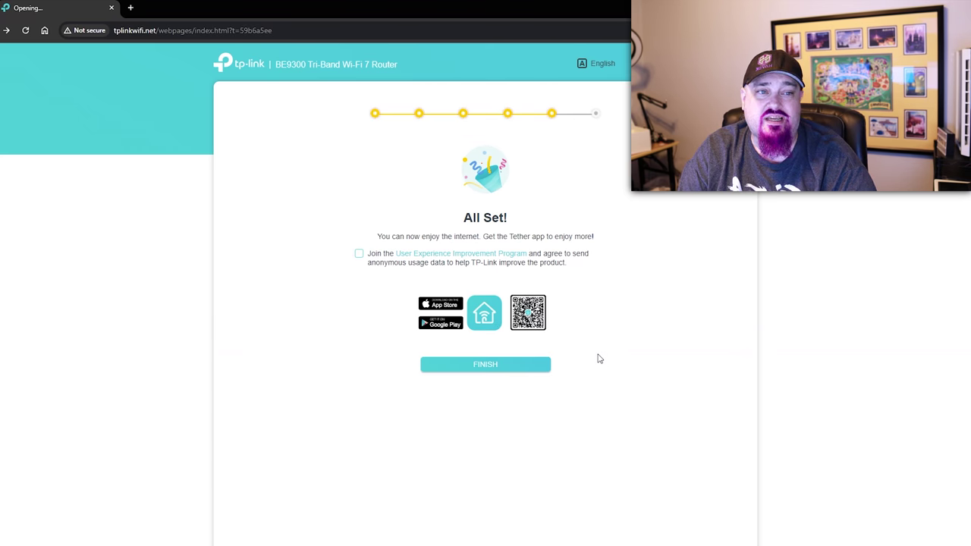
click(549, 369)
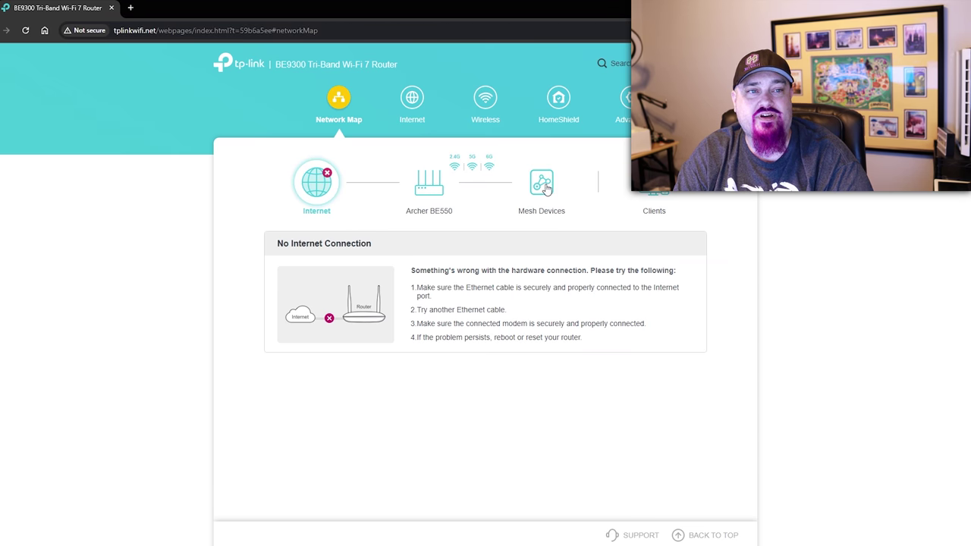
Step: Examine the Archer BE550's router information, wireless, guest and IoT networks, performance and Ethernet status in the network map
click(429, 193)
scroll(506, 234, down, 1)
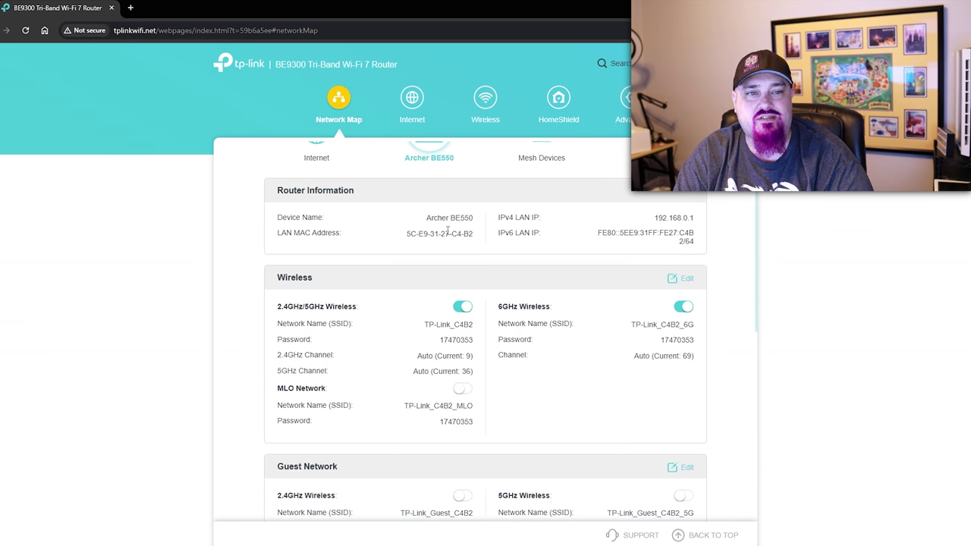
scroll(410, 251, down, 6)
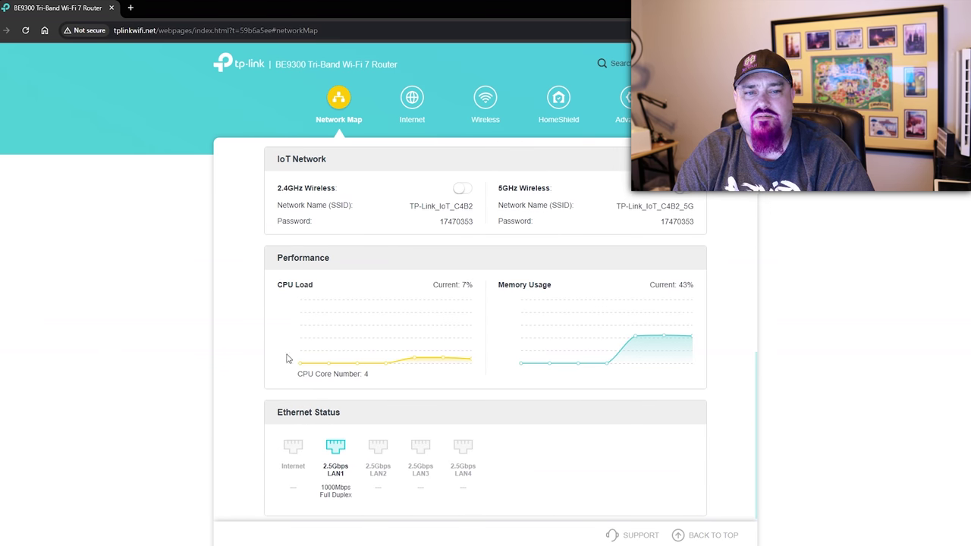
scroll(362, 403, down, 1)
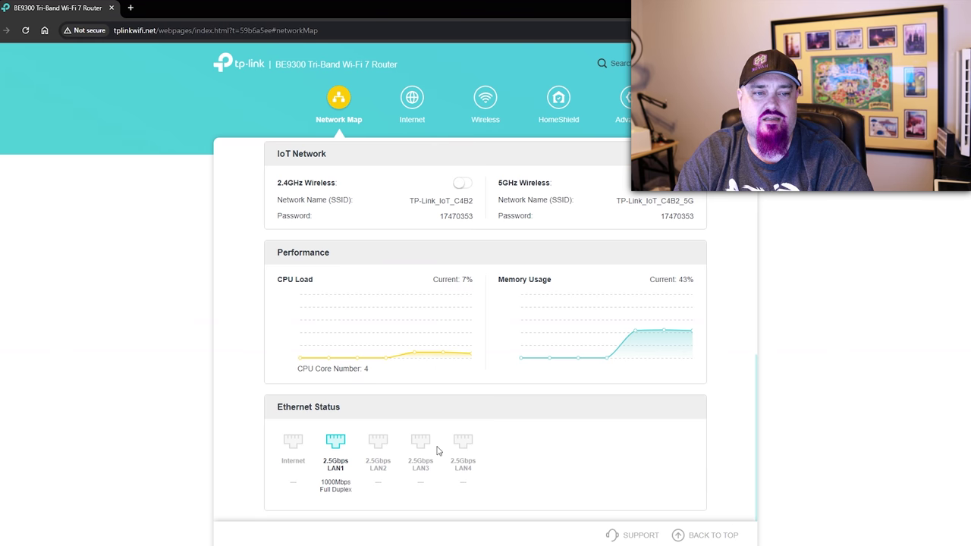
scroll(501, 410, up, 2)
scroll(480, 352, up, 1)
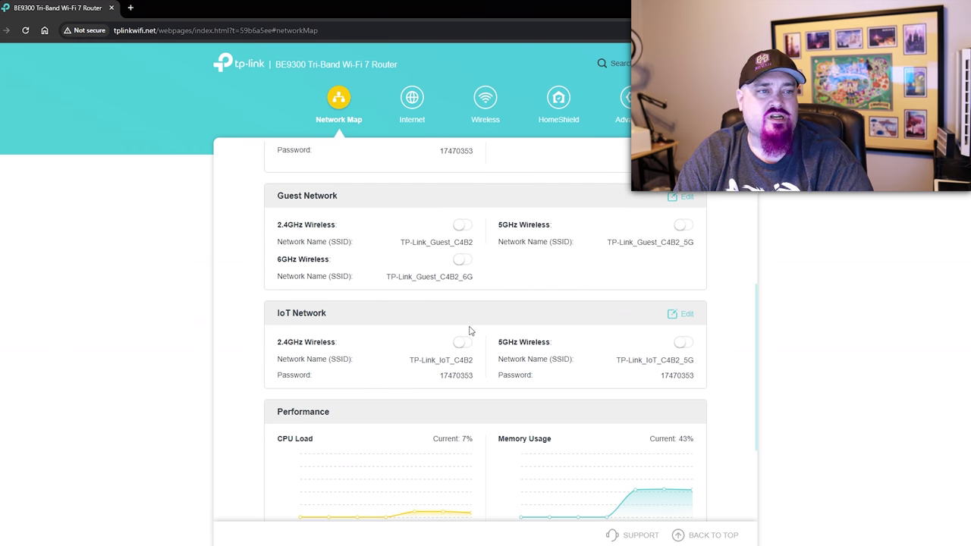
scroll(470, 329, up, 2)
scroll(488, 357, up, 2)
scroll(488, 357, up, 3)
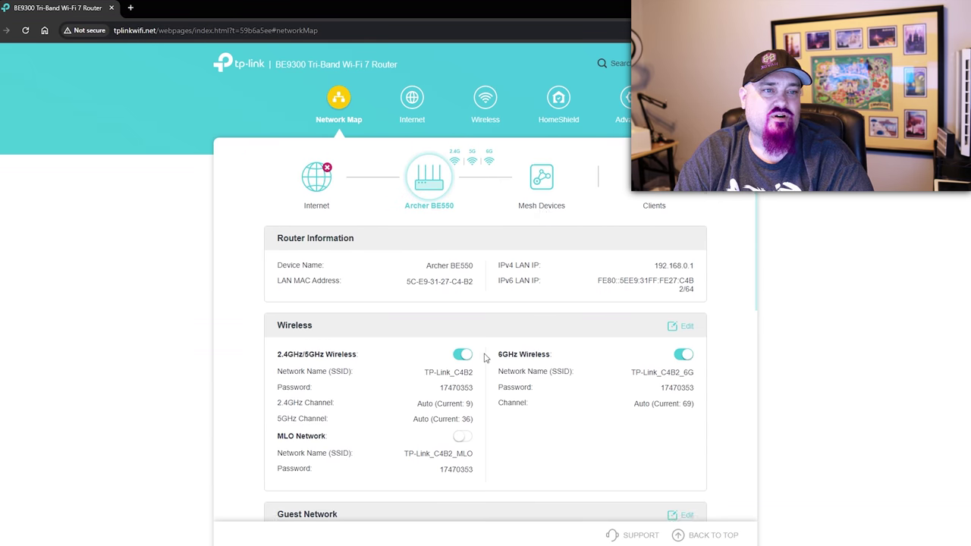
Step: View the mesh devices and connected clients lists, ending on the basic internet connection settings
click(539, 191)
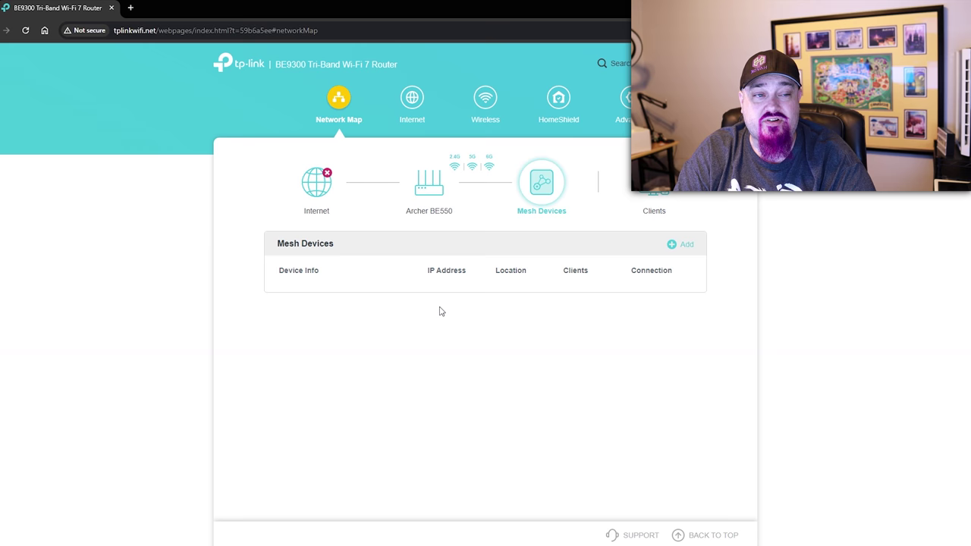
click(654, 195)
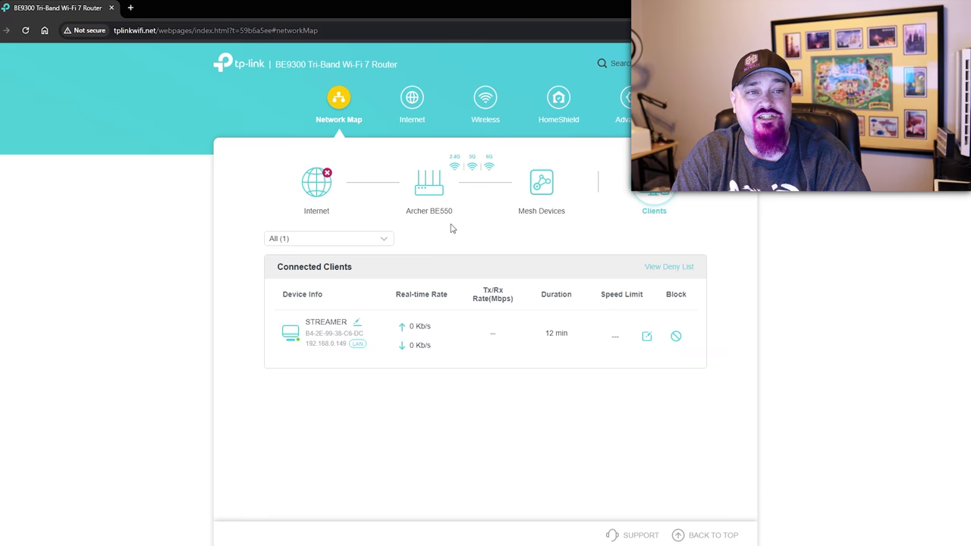
click(413, 109)
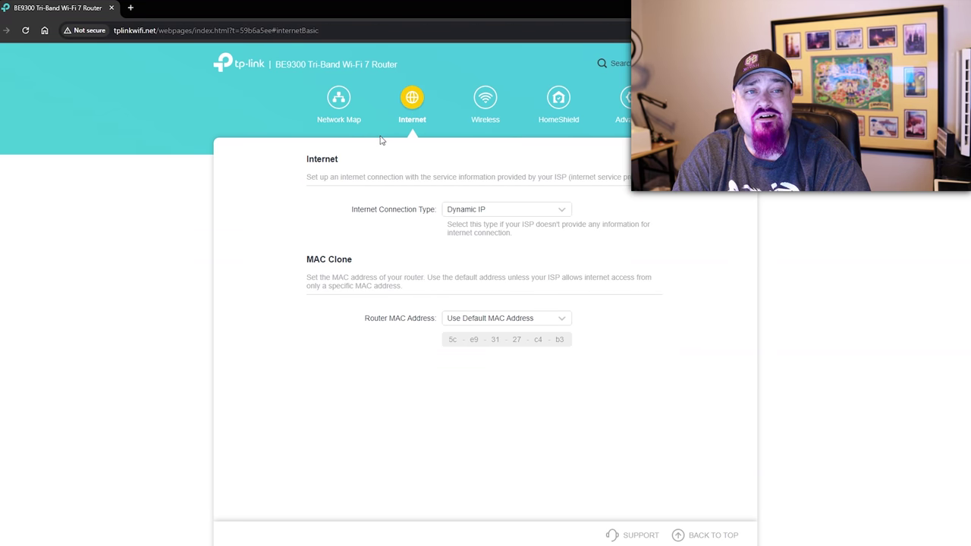
Step: Examine the wireless settings for Smart Connect and the 2.4GHz/5GHz and 6GHz bands
click(485, 102)
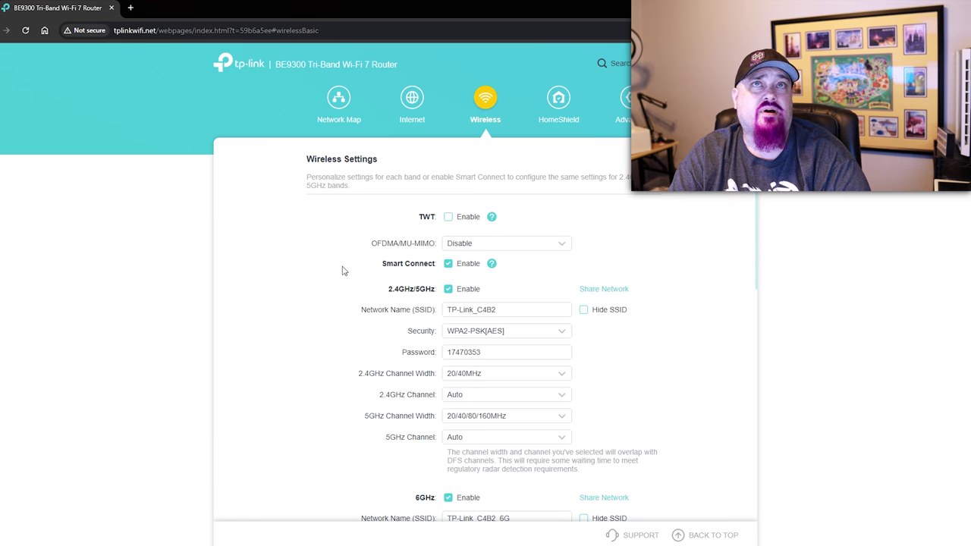
scroll(342, 274, down, 2)
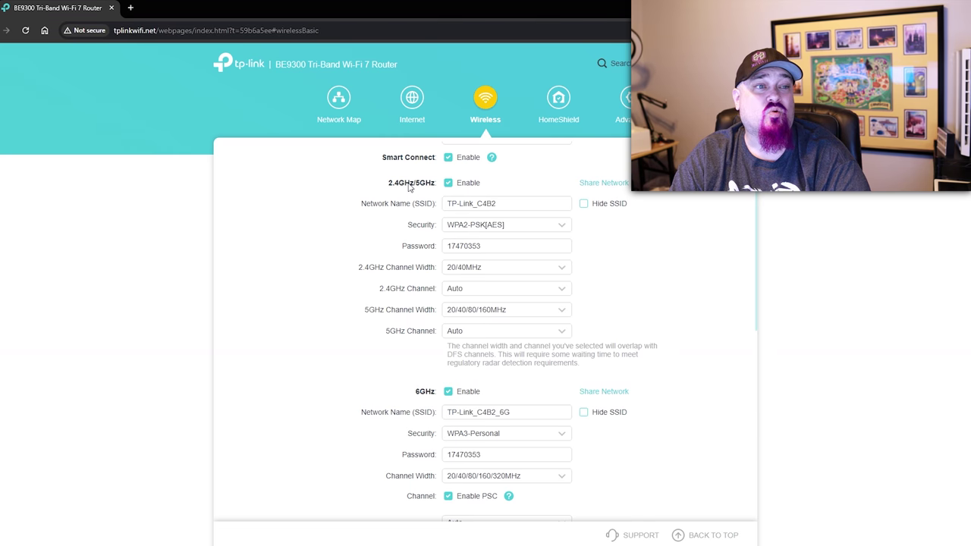
scroll(404, 199, up, 1)
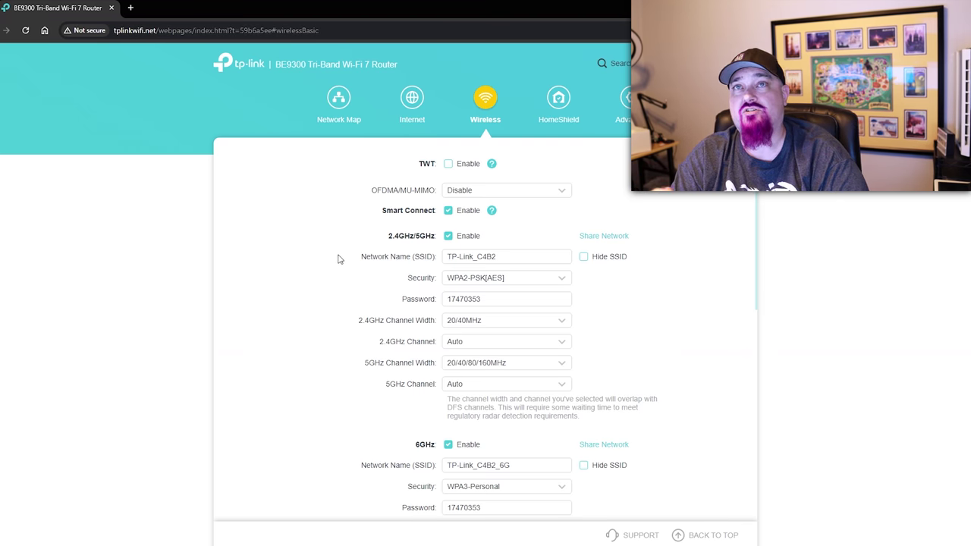
scroll(332, 260, down, 1)
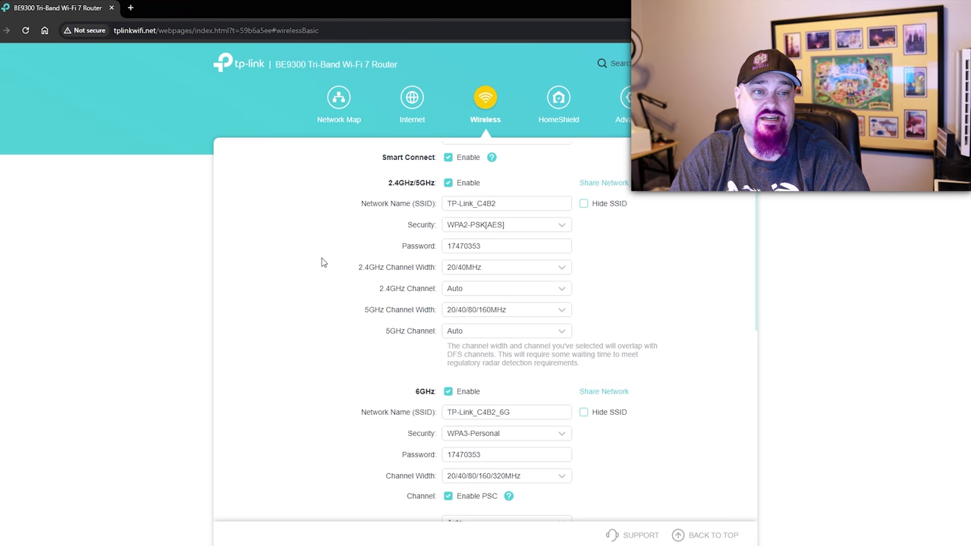
scroll(323, 260, down, 2)
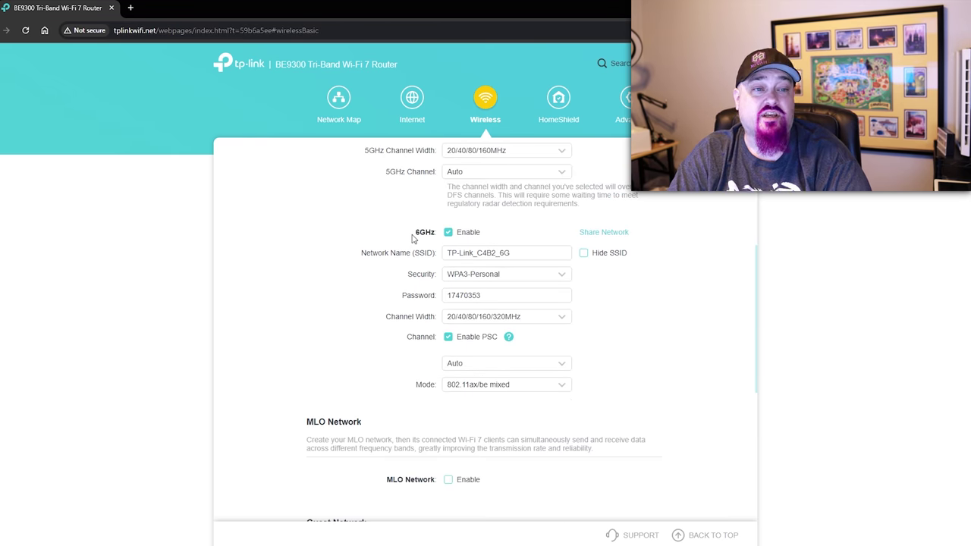
Step: Enable the 5GHz guest network with No Security and hide its SSID
scroll(392, 262, down, 4)
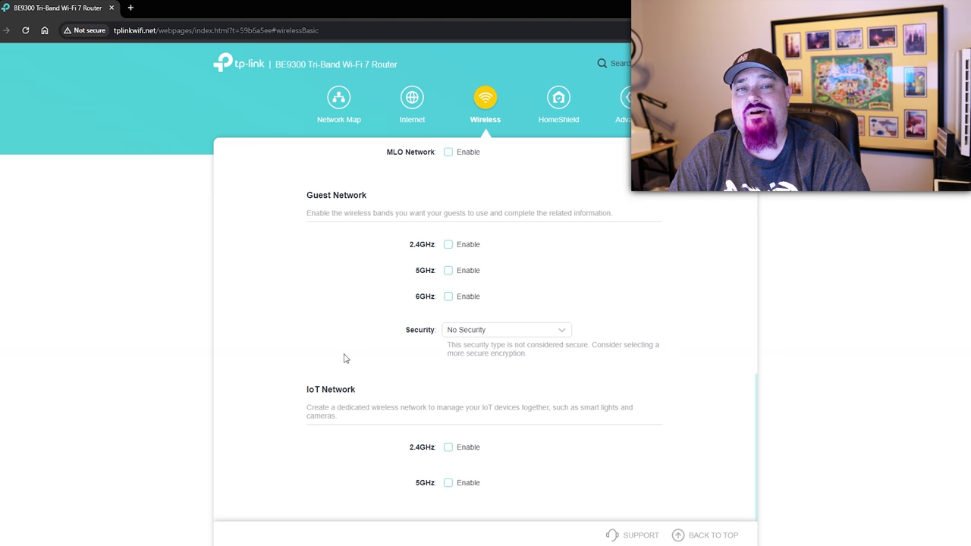
click(449, 271)
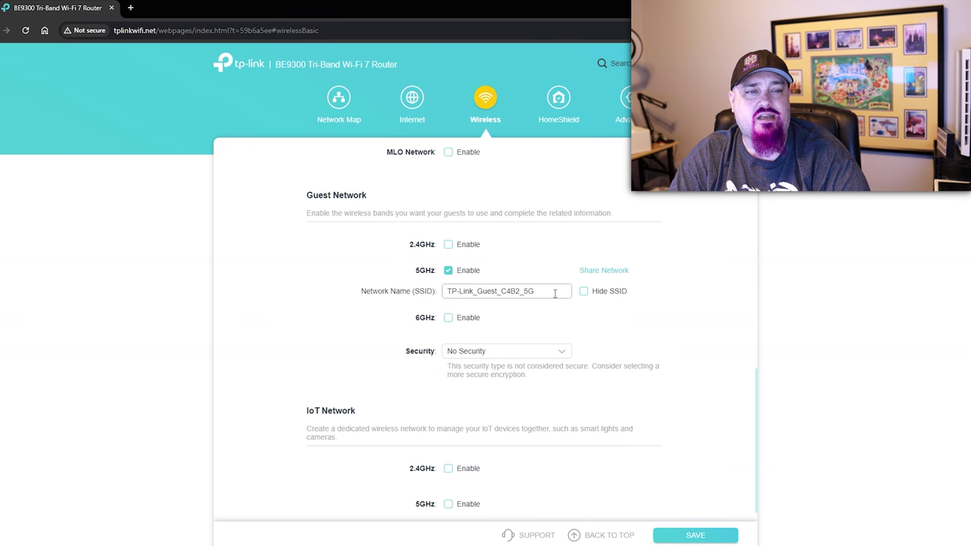
click(561, 353)
click(562, 354)
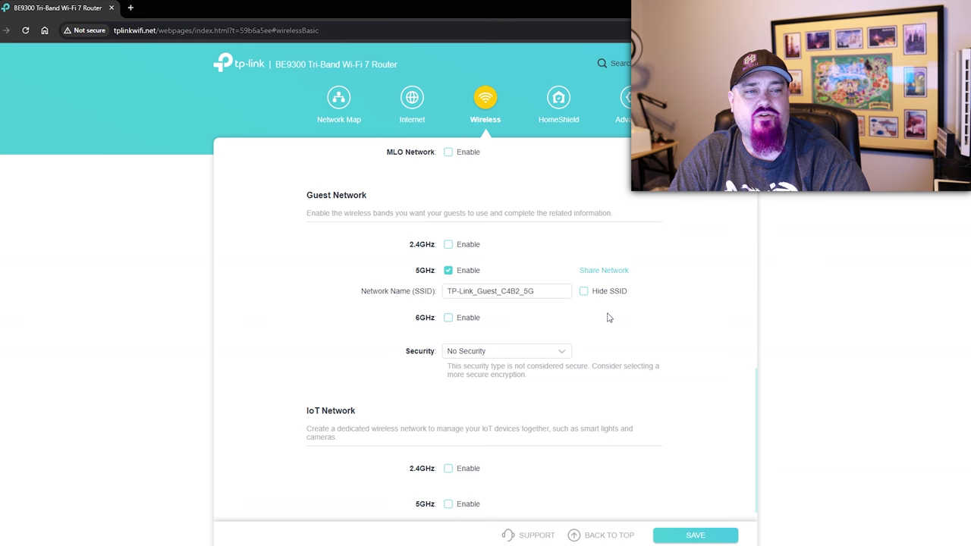
click(583, 292)
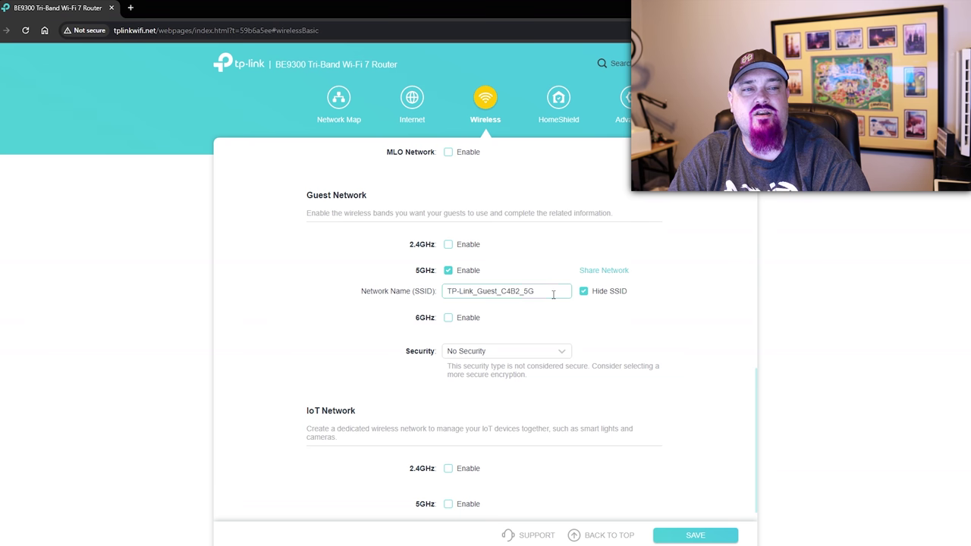
Step: Show the sharing QR code for the 5GHz guest network
drag(553, 295, 423, 301)
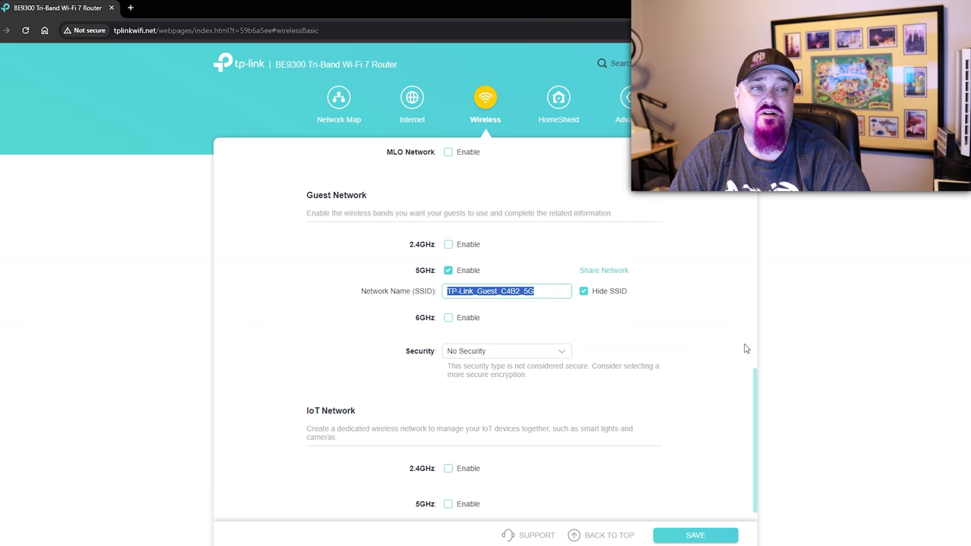
click(672, 324)
click(611, 271)
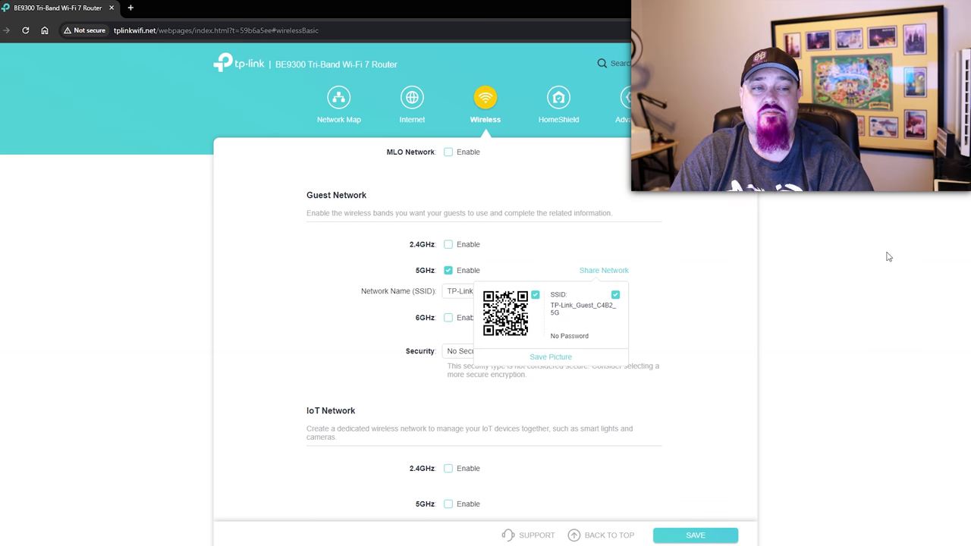
Step: Look through the HomeShield pages: Network Check, Parental Controls, QoS and More Features
scroll(851, 276, up, 4)
click(555, 107)
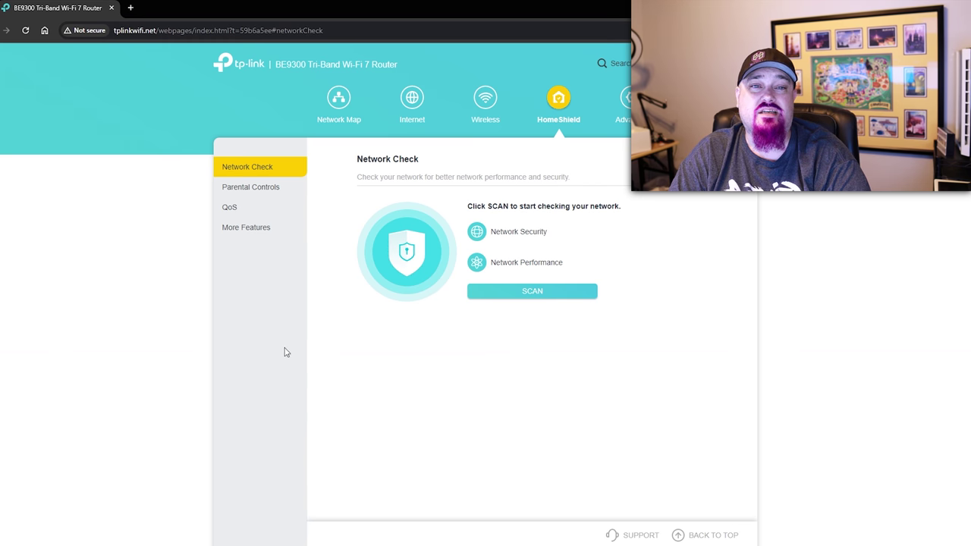
click(267, 188)
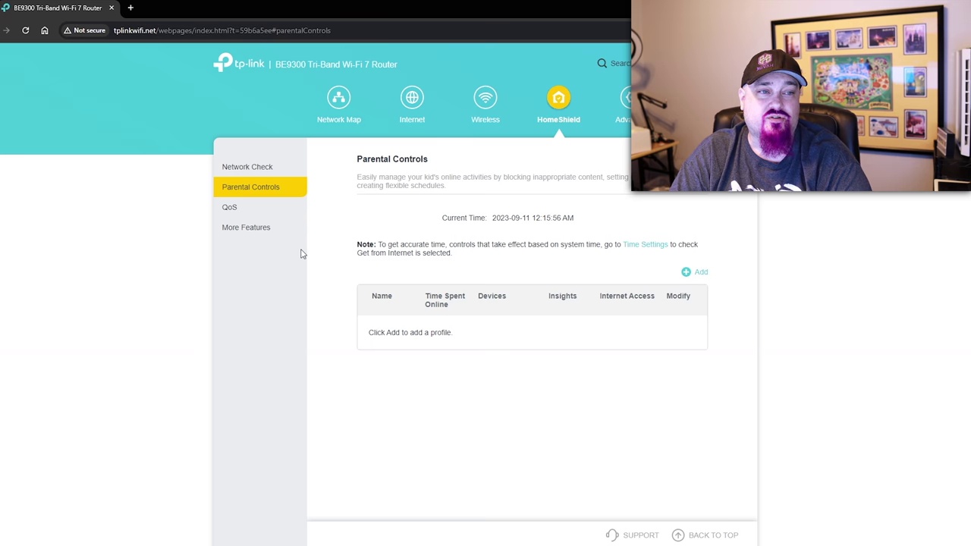
drag(384, 250, 427, 245)
click(503, 244)
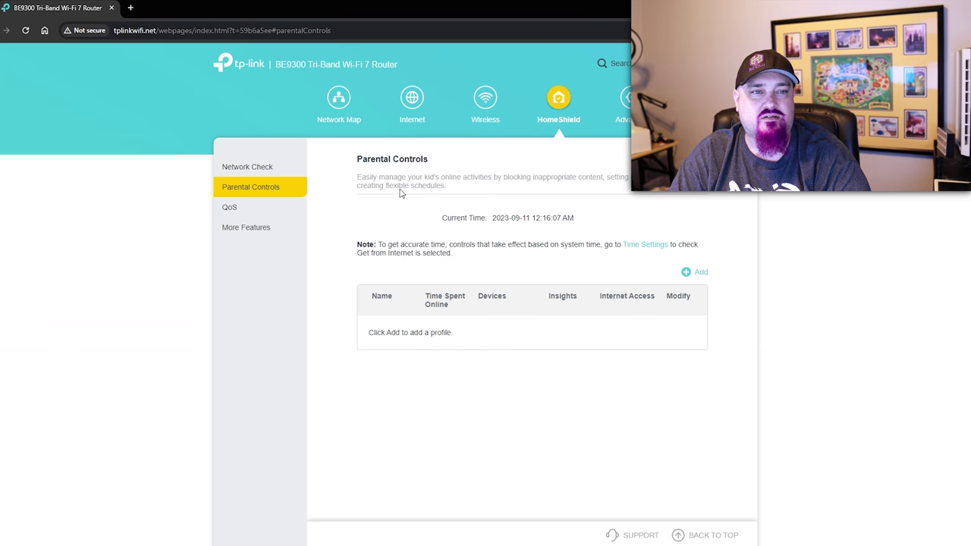
click(230, 210)
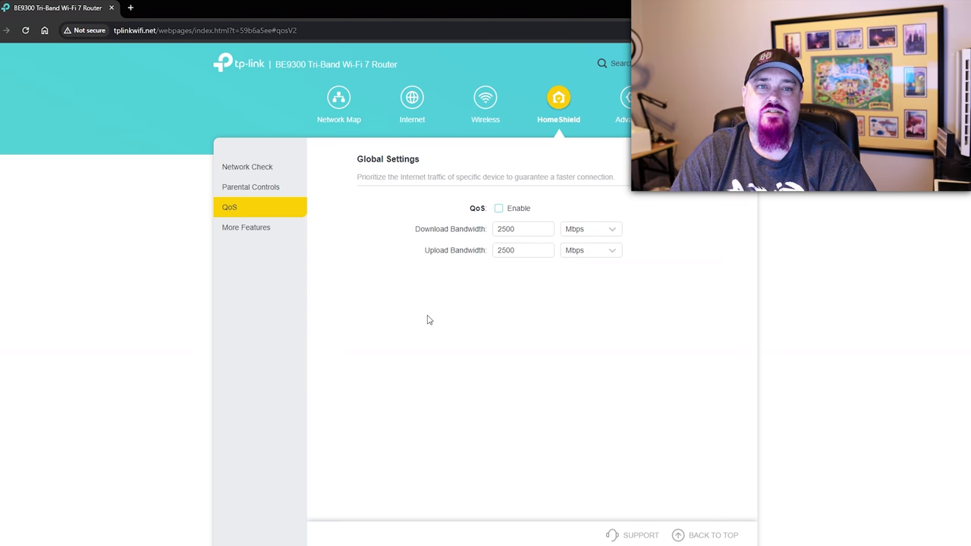
click(289, 229)
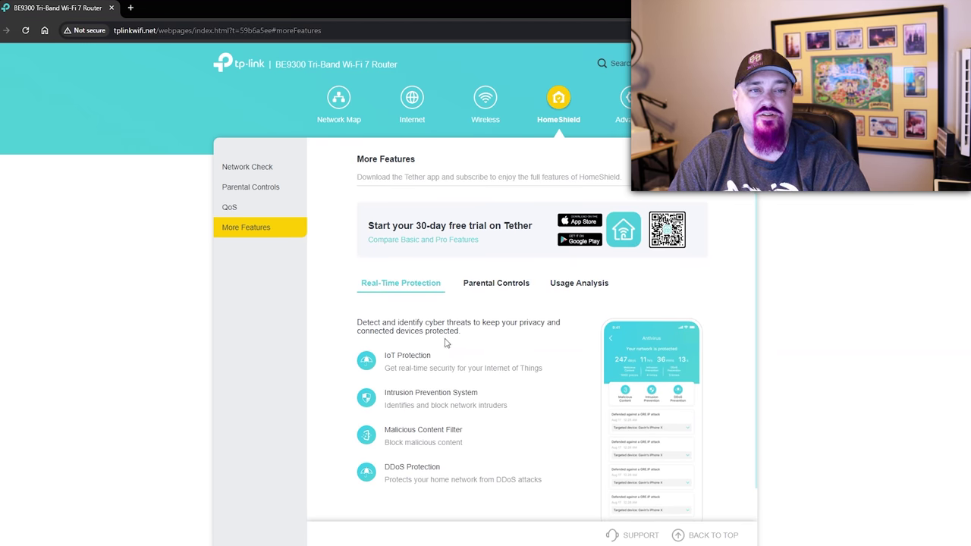
Step: Examine the advanced network status overview and the advanced internet connection settings
click(626, 98)
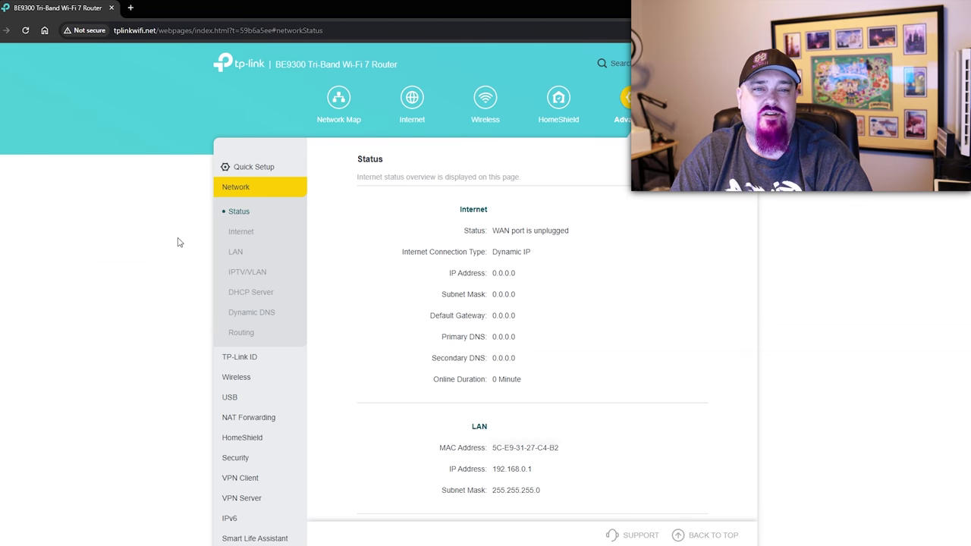
scroll(461, 249, down, 2)
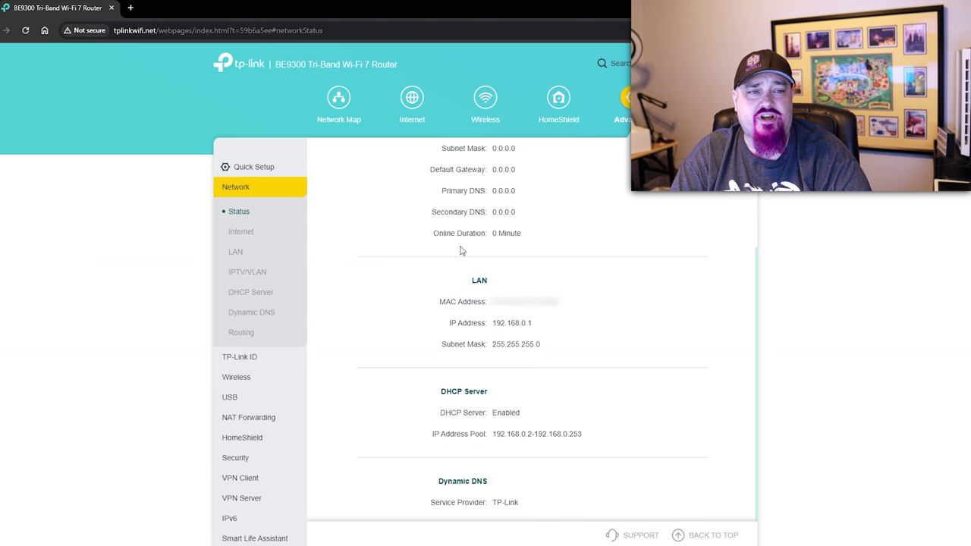
scroll(460, 250, up, 2)
click(250, 231)
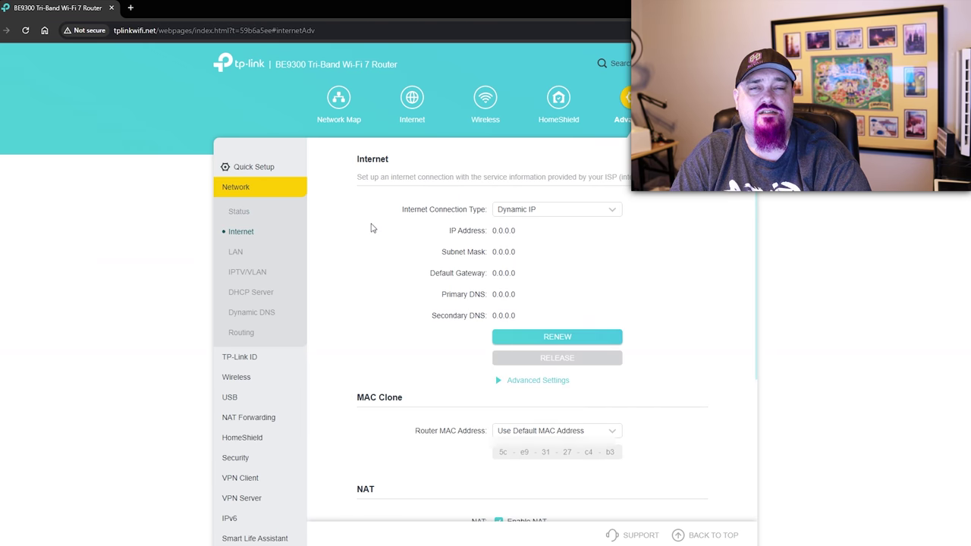
Step: Review the available internet connection types, keep Dynamic IP, and examine the IP address, gateway and DNS fields
click(551, 215)
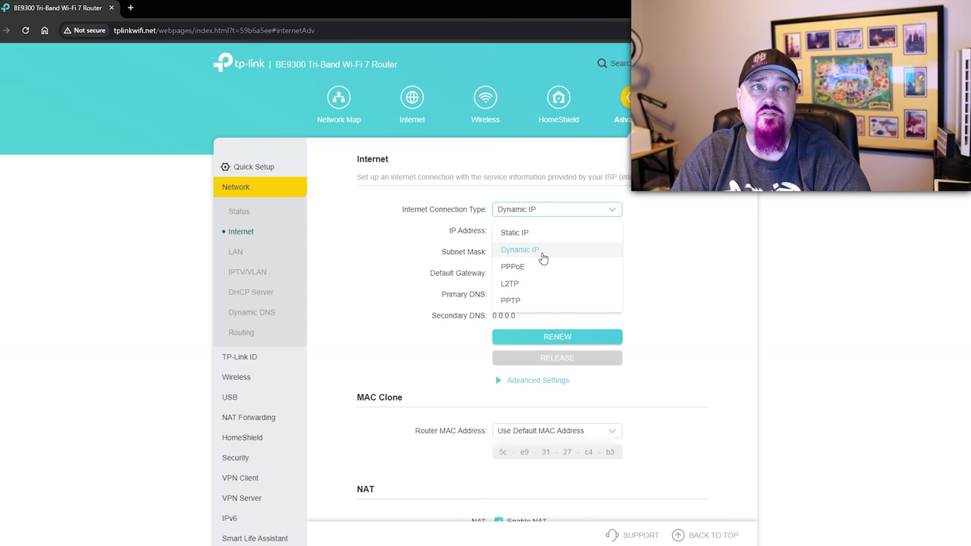
click(541, 256)
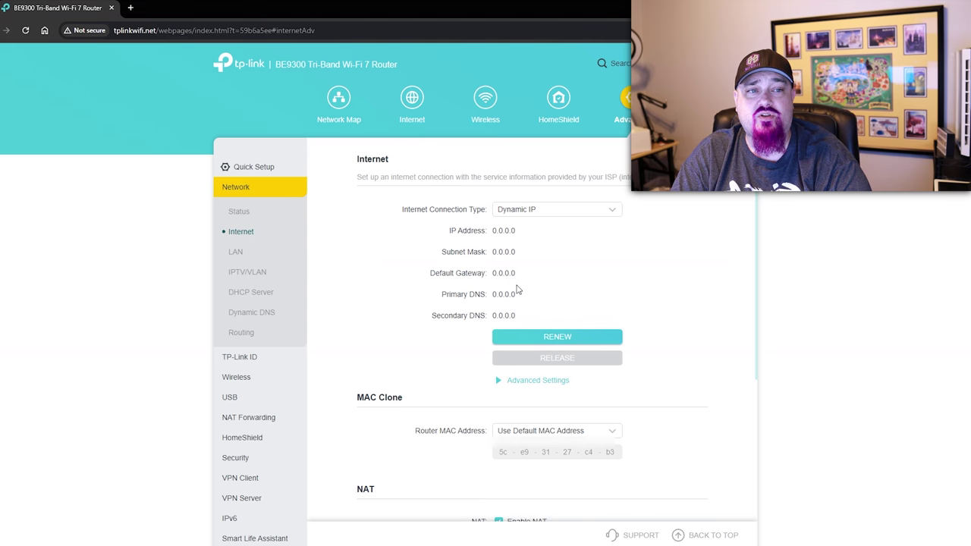
drag(488, 232, 535, 322)
click(708, 260)
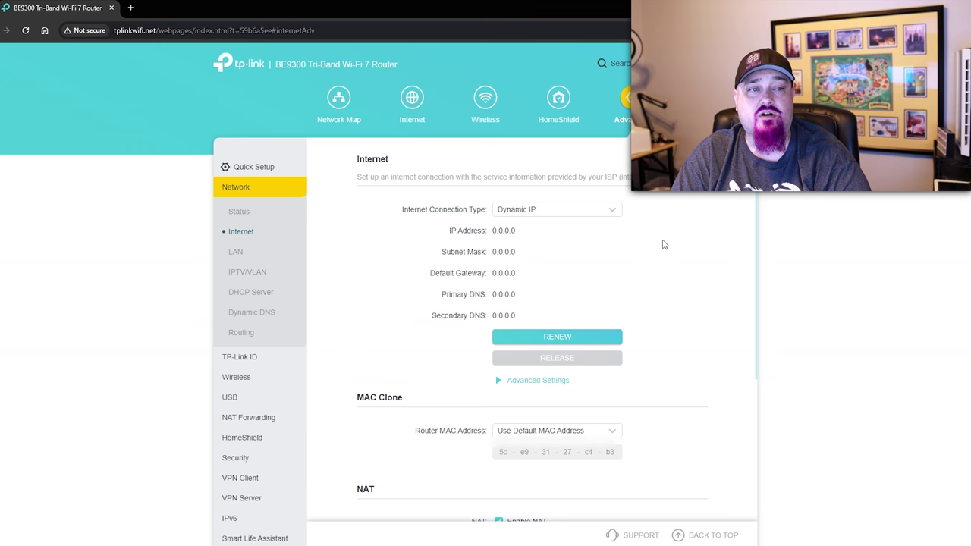
Step: Preview the Static IP connection fields and switch the internet connection type back to Dynamic IP
click(603, 210)
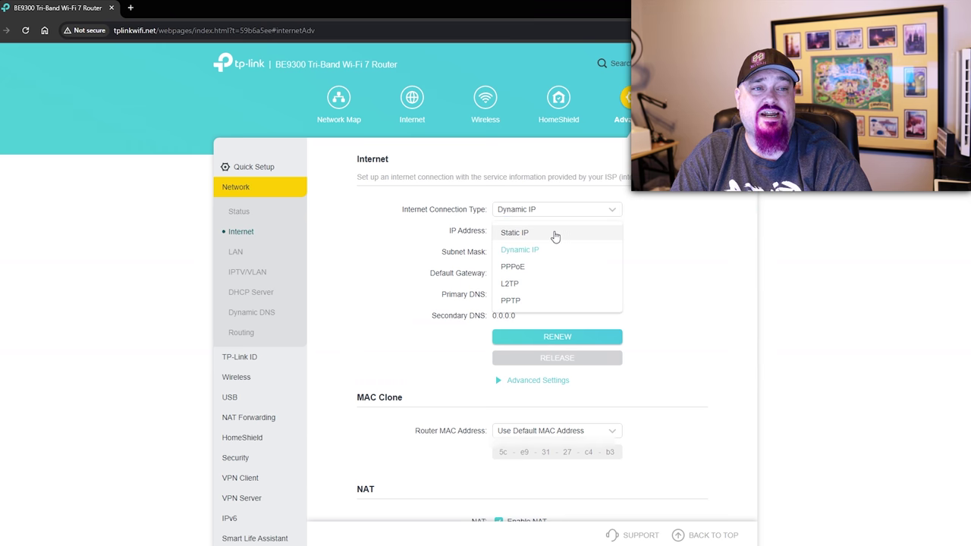
click(556, 232)
click(557, 216)
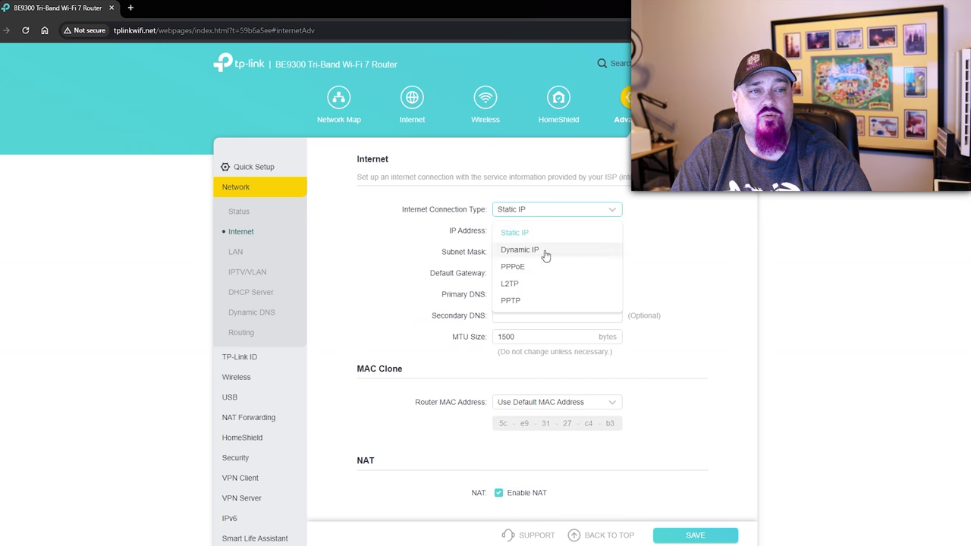
click(546, 250)
Step: Collapse the advanced internet settings and examine the MAC Clone, NAT, port negotiation speed and Flow Controller sections
scroll(671, 265, down, 2)
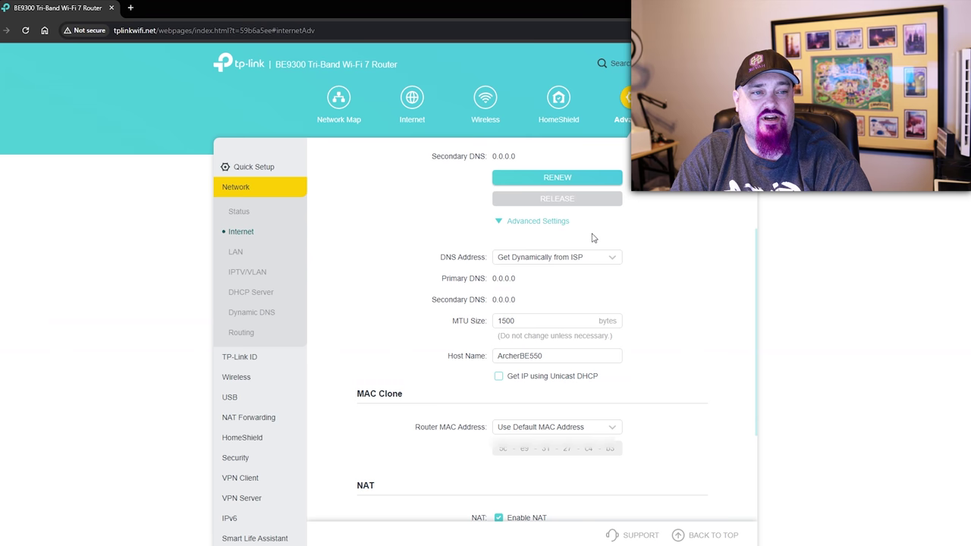
click(553, 221)
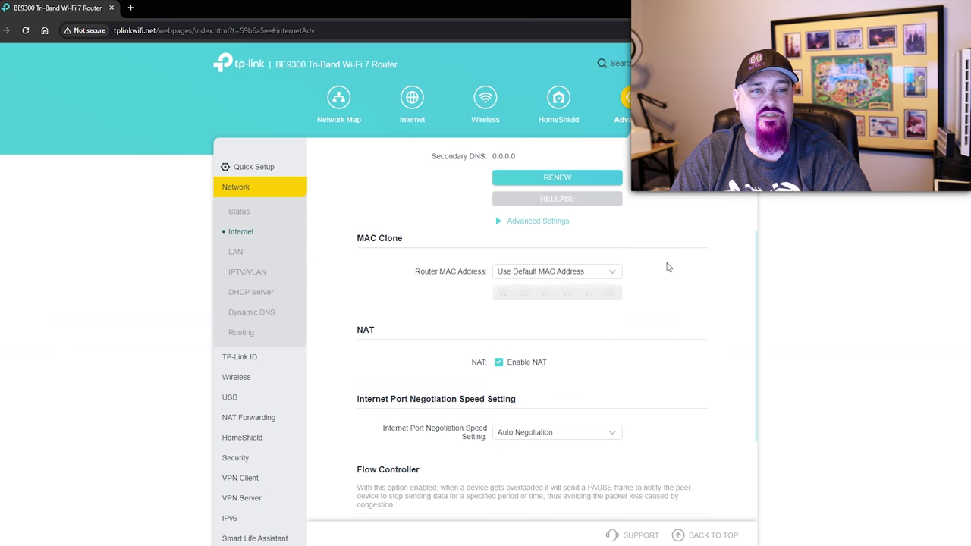
scroll(451, 216, down, 1)
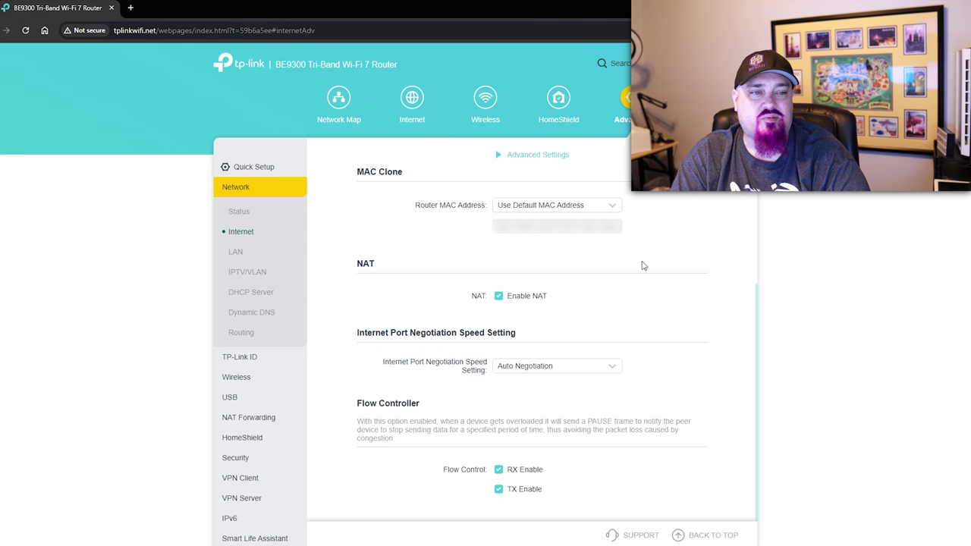
drag(400, 333, 420, 411)
click(429, 417)
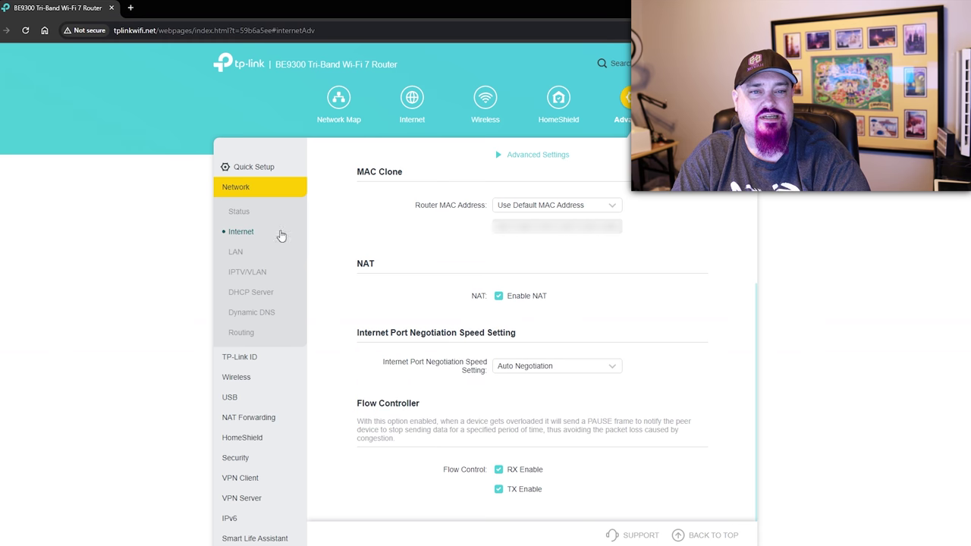
Step: Look through the LAN, IPTV/VLAN and DHCP Server pages, including the address reservations and the DHCP client list
click(233, 253)
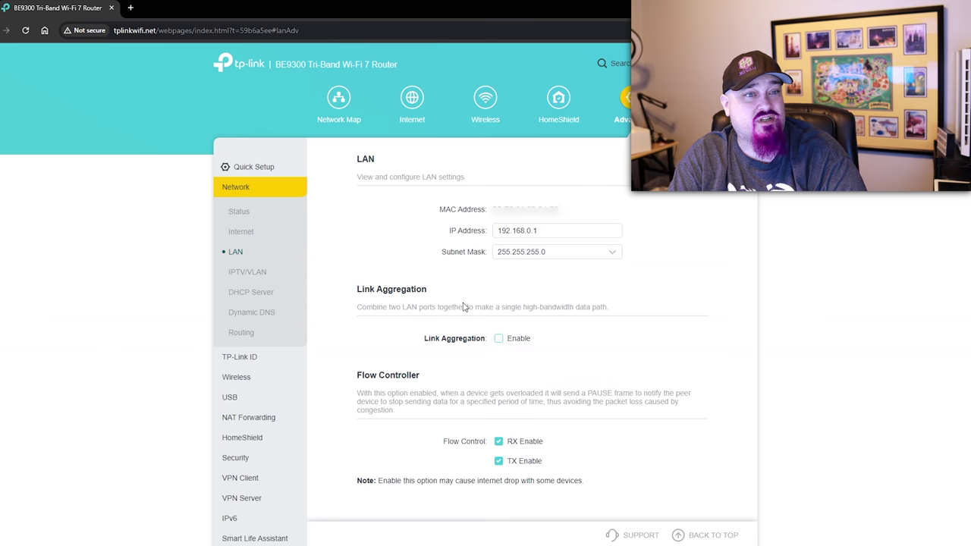
click(248, 273)
click(251, 294)
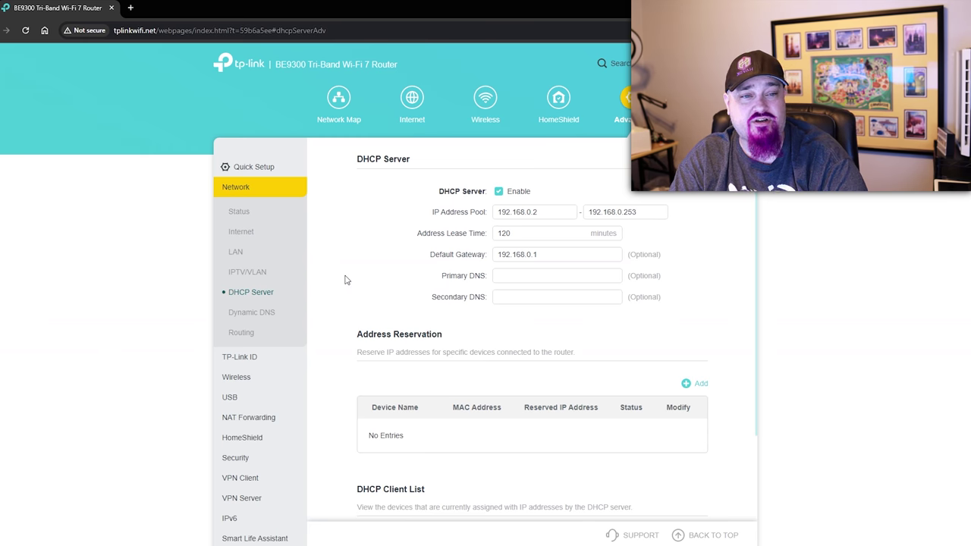
scroll(395, 296, down, 2)
drag(421, 334, 379, 327)
click(397, 285)
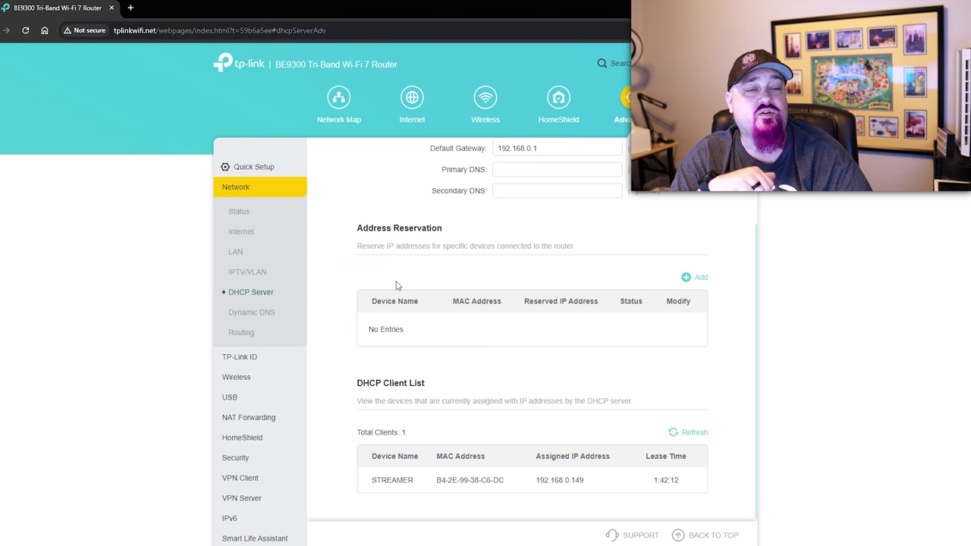
scroll(424, 300, down, 1)
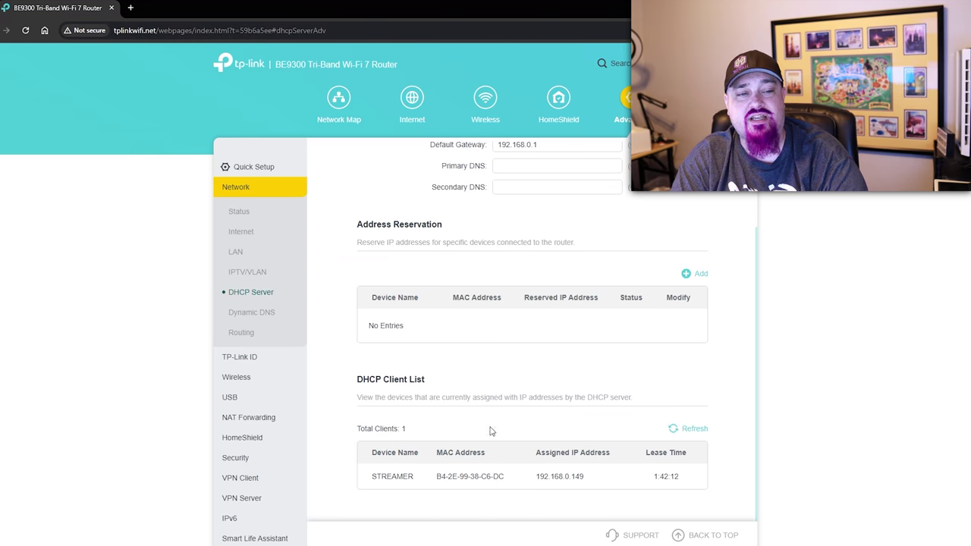
drag(552, 476, 584, 476)
click(527, 423)
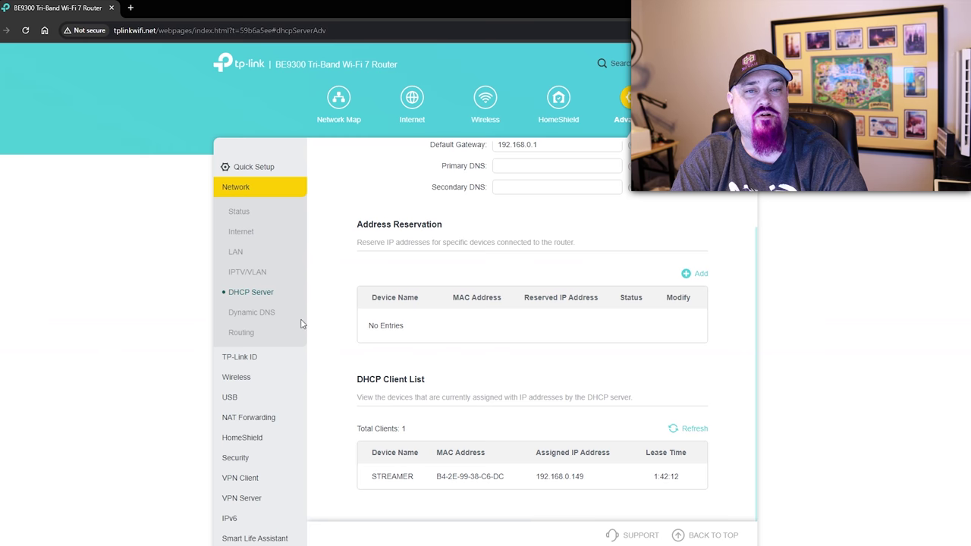
Step: View the Dynamic DNS, Routing and TP-Link ID pages
click(258, 312)
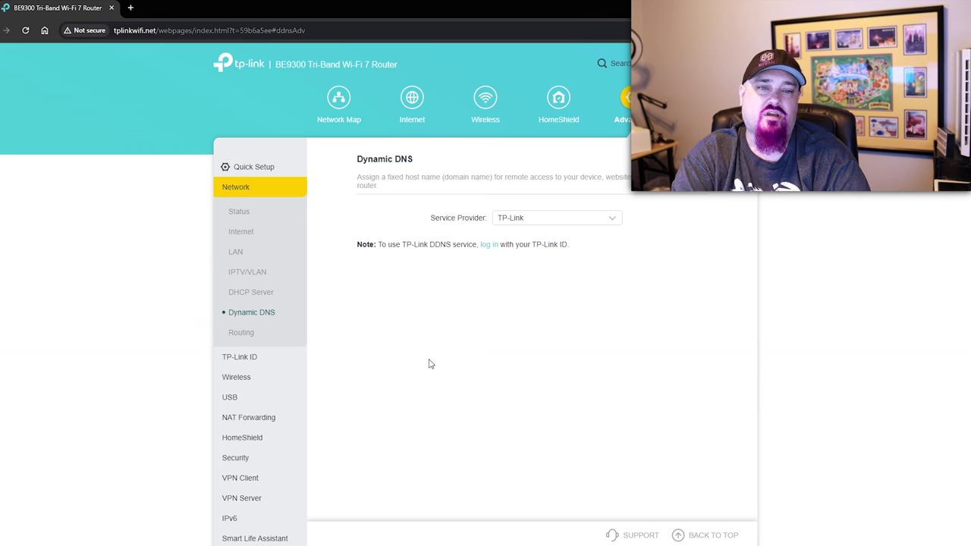
click(287, 334)
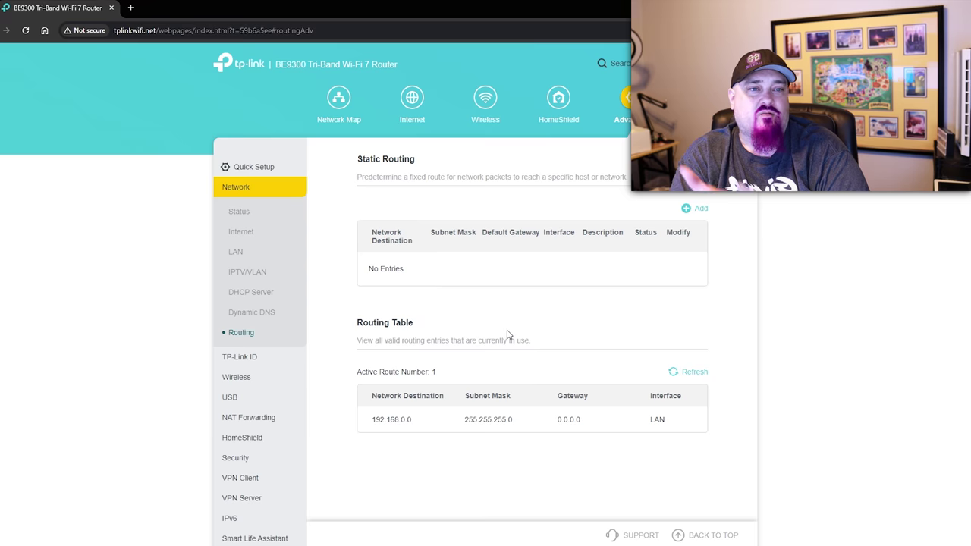
click(240, 357)
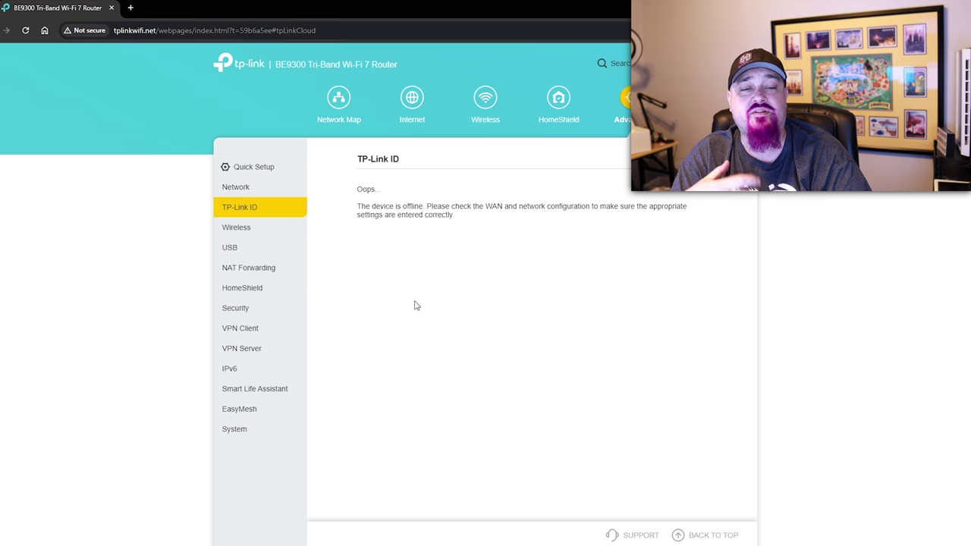
Step: Examine the advanced Wireless Settings for all bands, plus the Guest Network and IoT Network pages
click(251, 229)
click(246, 254)
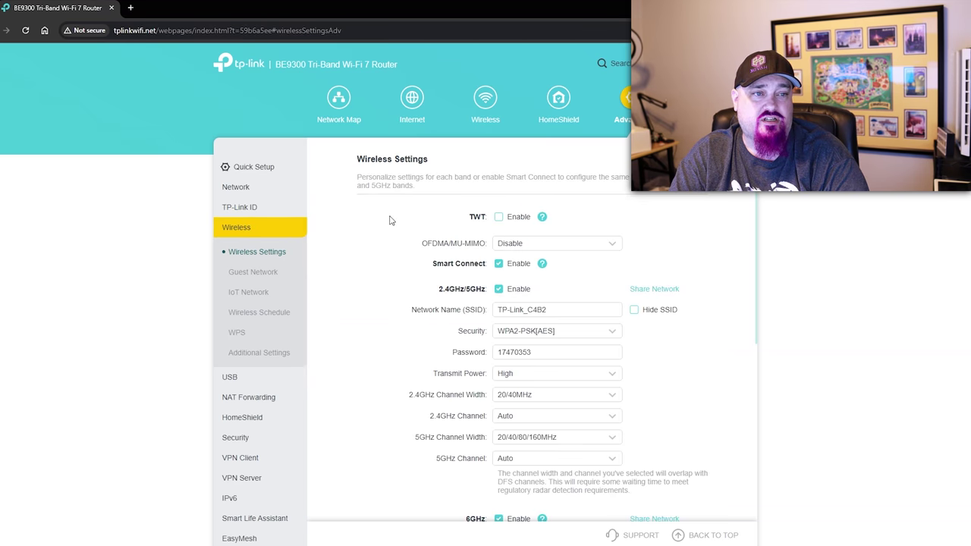
scroll(404, 248, down, 1)
scroll(404, 248, down, 4)
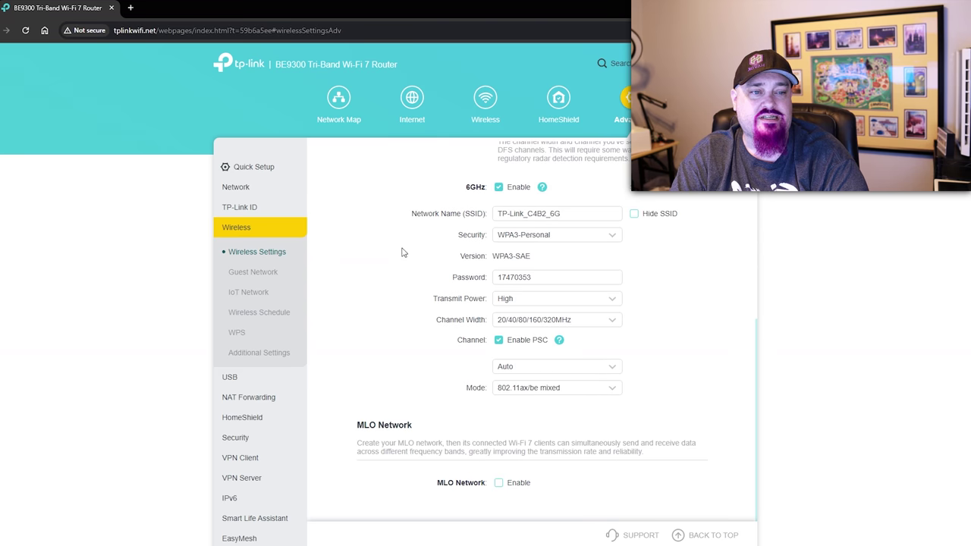
click(254, 273)
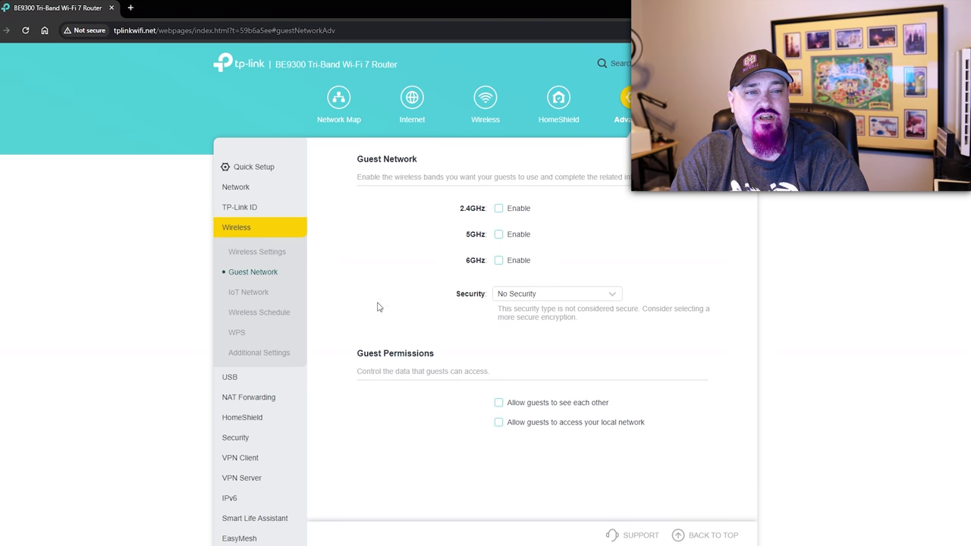
click(246, 294)
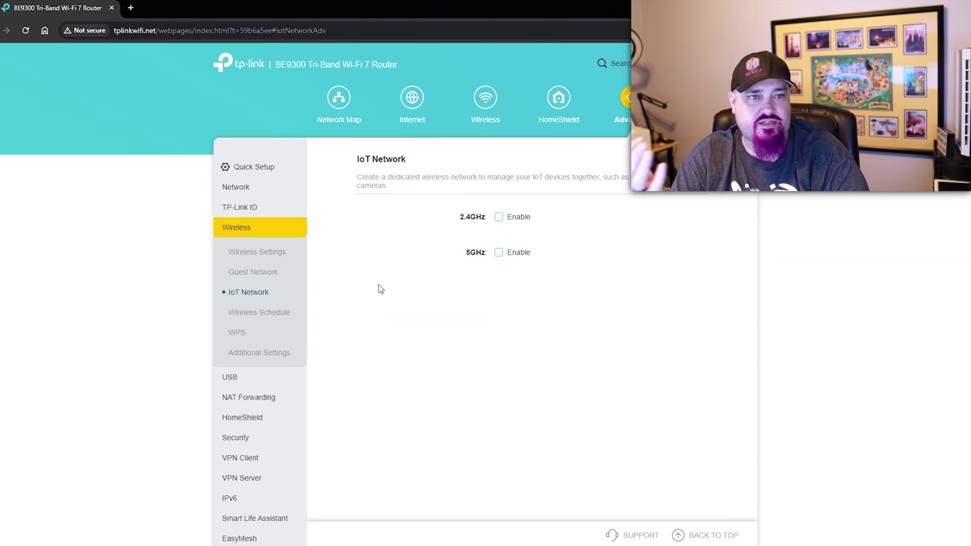
Step: Preview the Wireless Schedule options by enabling the schedule without saving, and view the WPS and Additional Settings pages
click(273, 313)
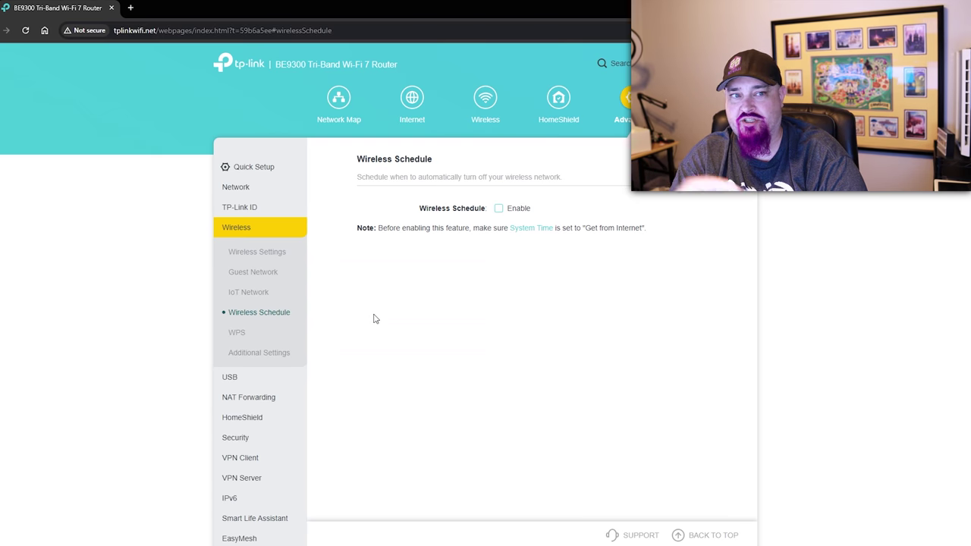
click(498, 208)
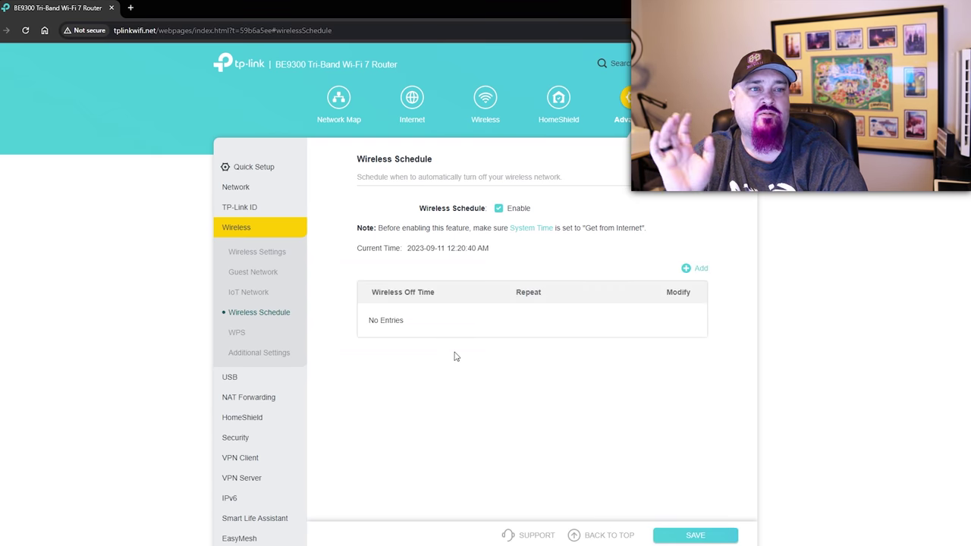
click(237, 332)
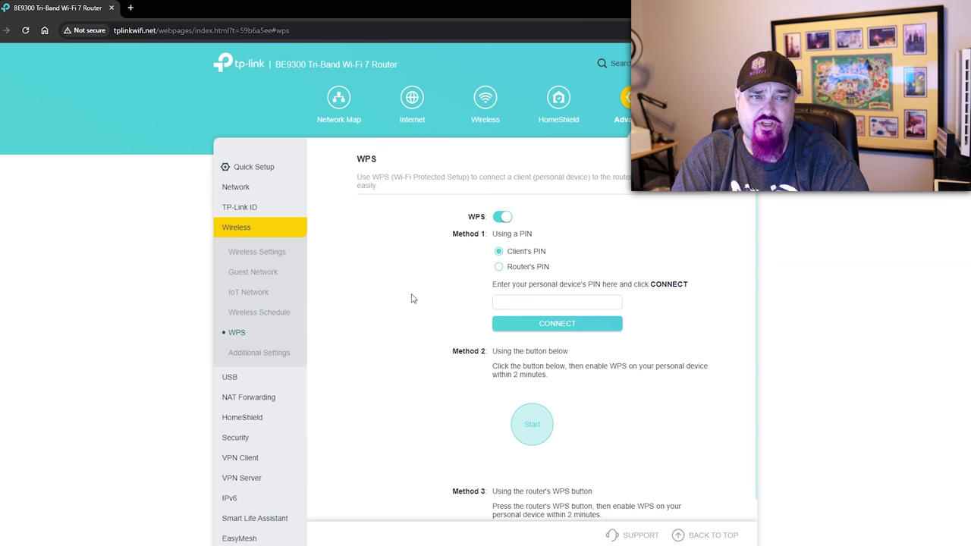
click(275, 352)
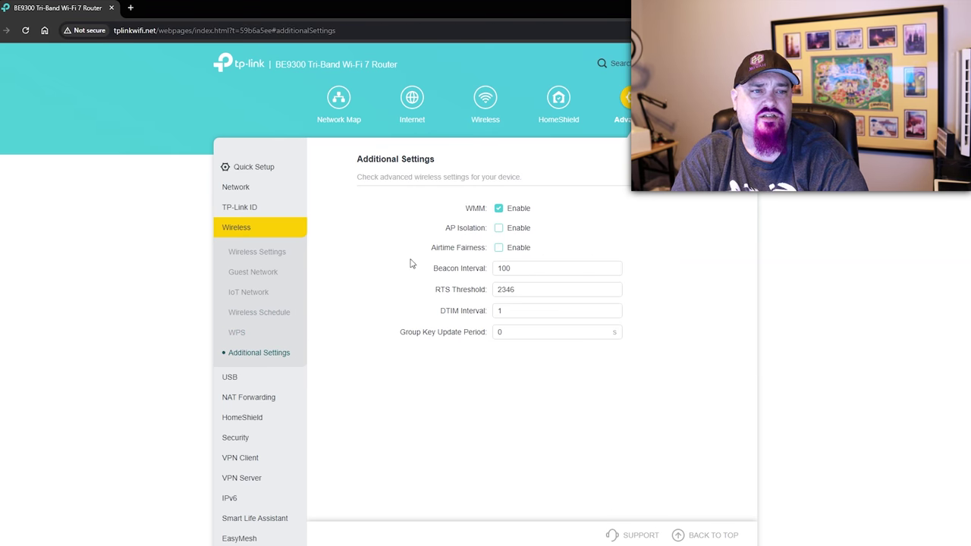
Step: Examine the USB Storage Device access and sharing settings and the Time Machine page
scroll(284, 302, down, 1)
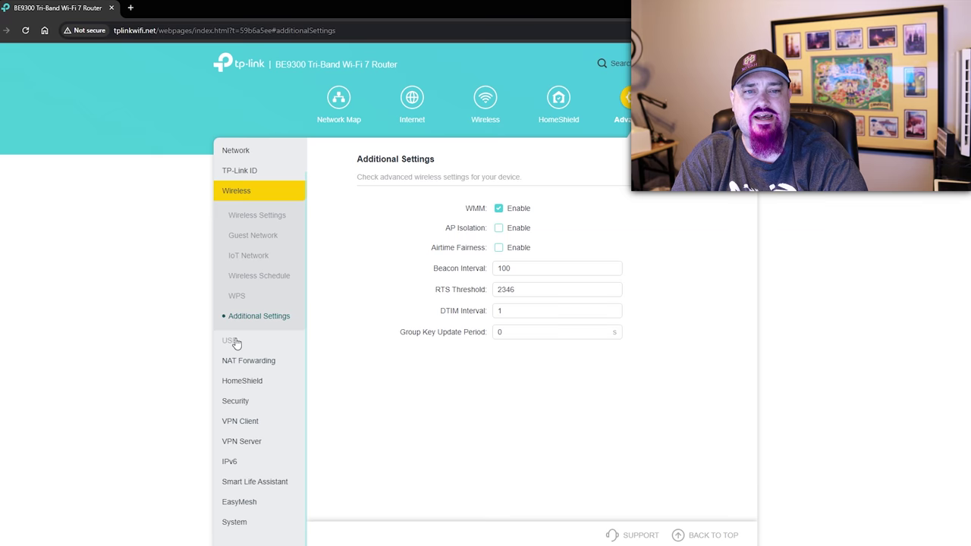
click(232, 341)
click(279, 273)
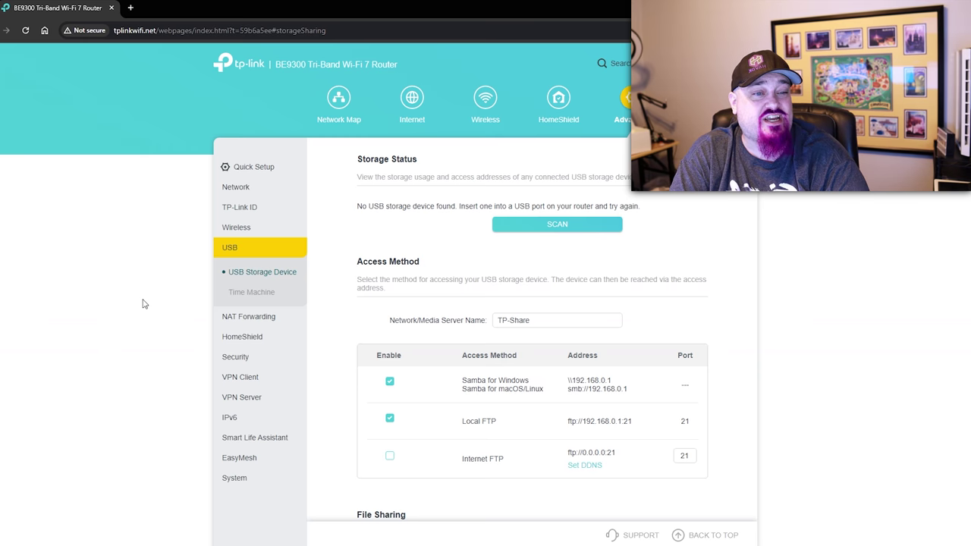
scroll(347, 296, down, 3)
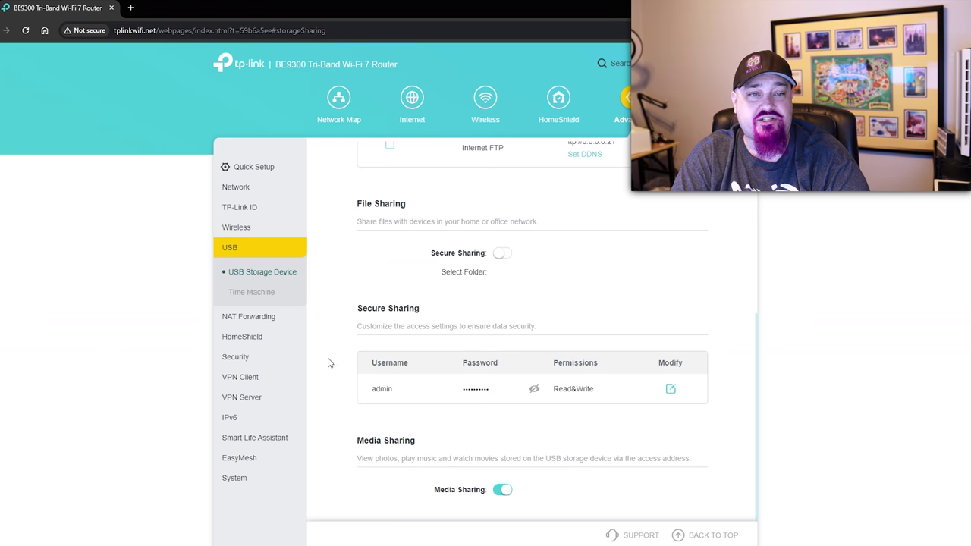
click(250, 293)
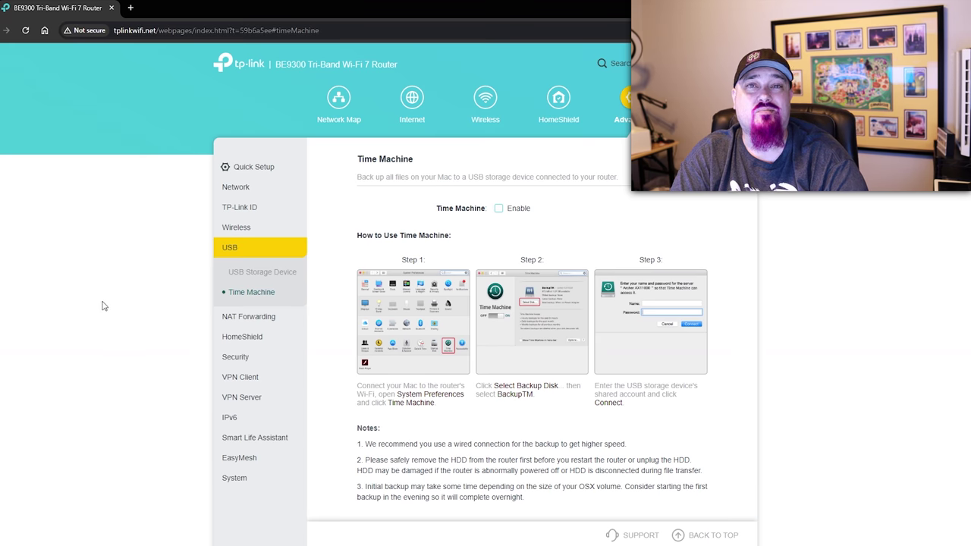
Step: Look through the NAT Forwarding pages: Port Forwarding, Port Triggering, UPnP and DMZ
click(254, 317)
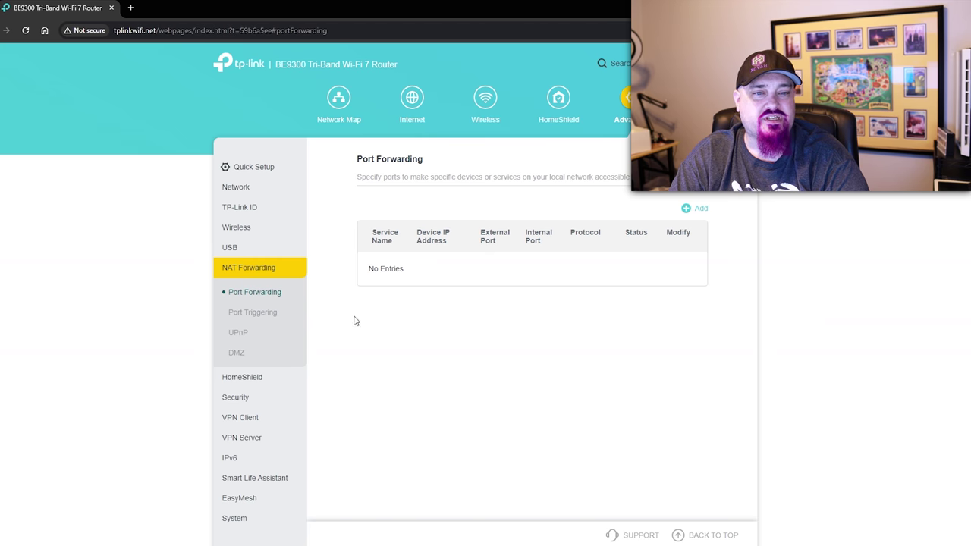
click(243, 315)
click(245, 337)
click(238, 353)
Step: Look through the Security pages: Firewall, Access Control, IP & MAC Binding, ALG and Device Isolation
click(248, 376)
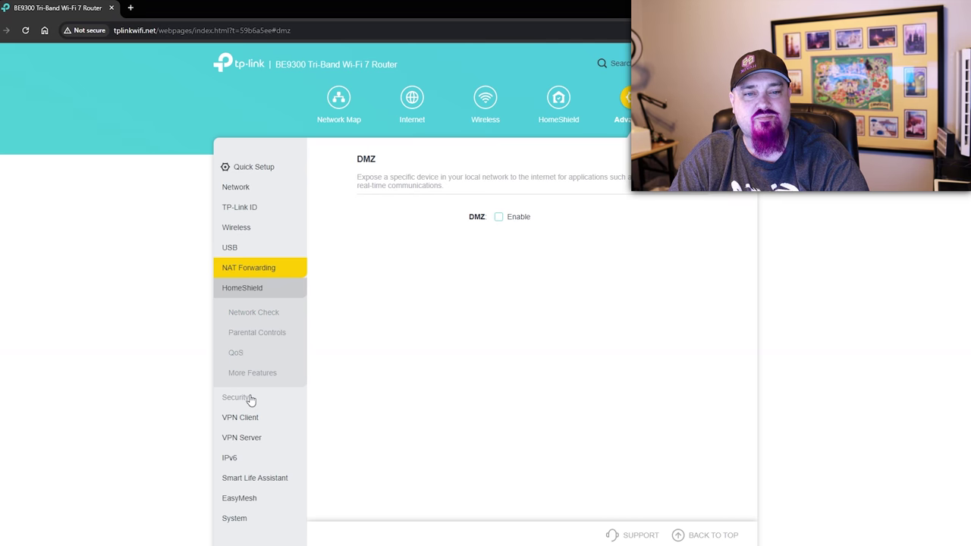
click(248, 398)
click(237, 334)
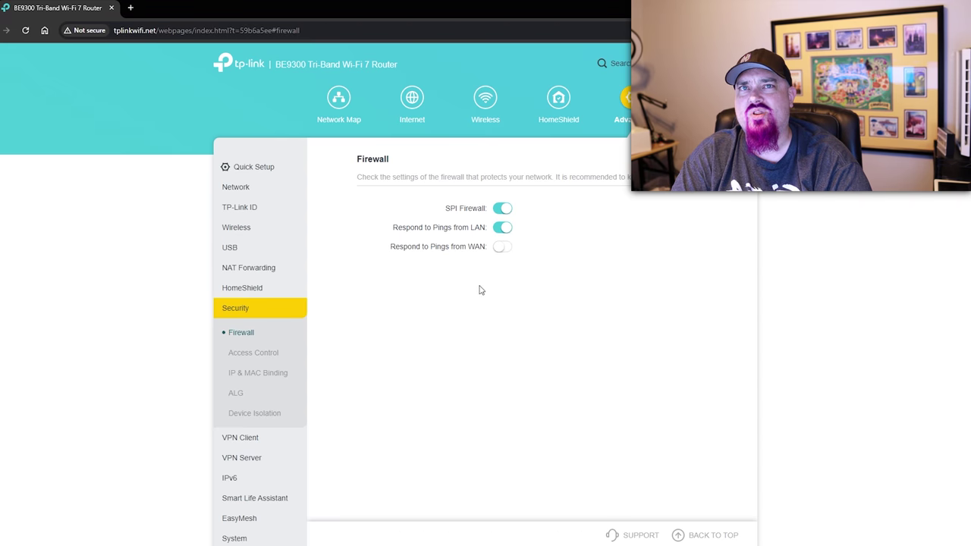
click(259, 354)
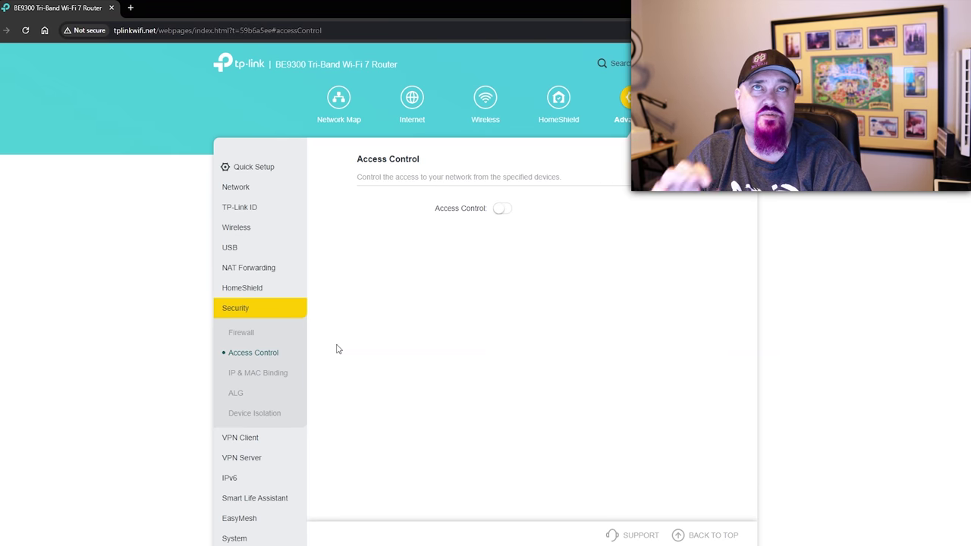
click(269, 376)
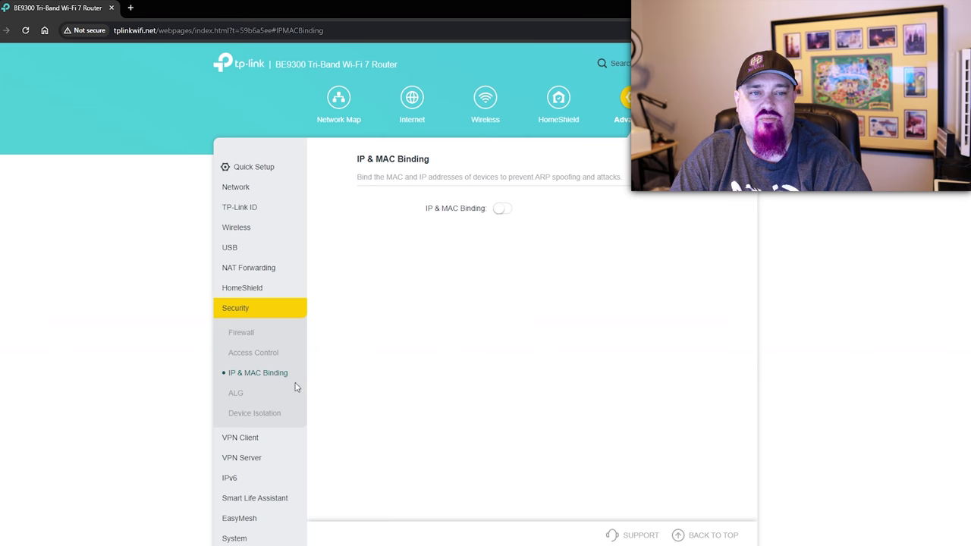
click(241, 395)
click(274, 412)
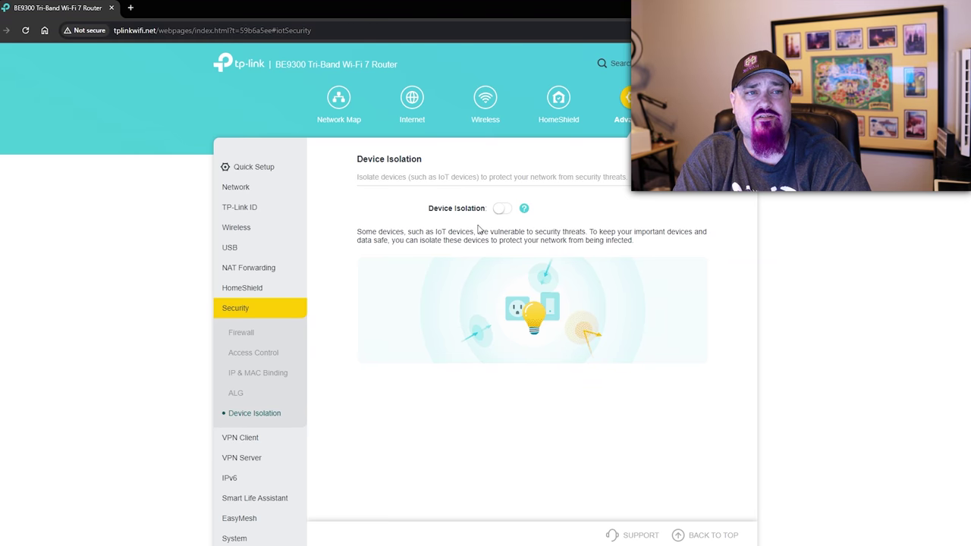
Step: Look through the VPN Client page and the IPv6 Internet, LAN and MAC Clone settings
click(250, 438)
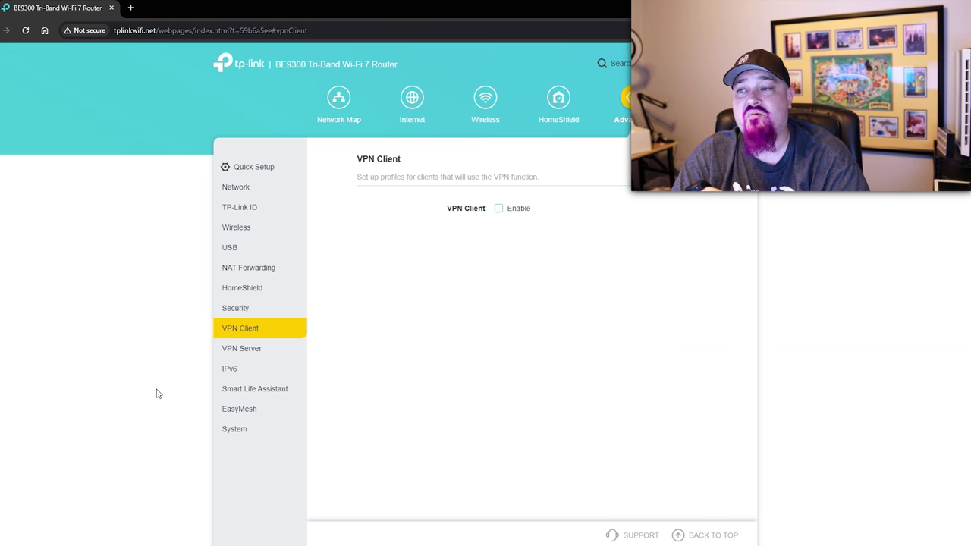
click(230, 369)
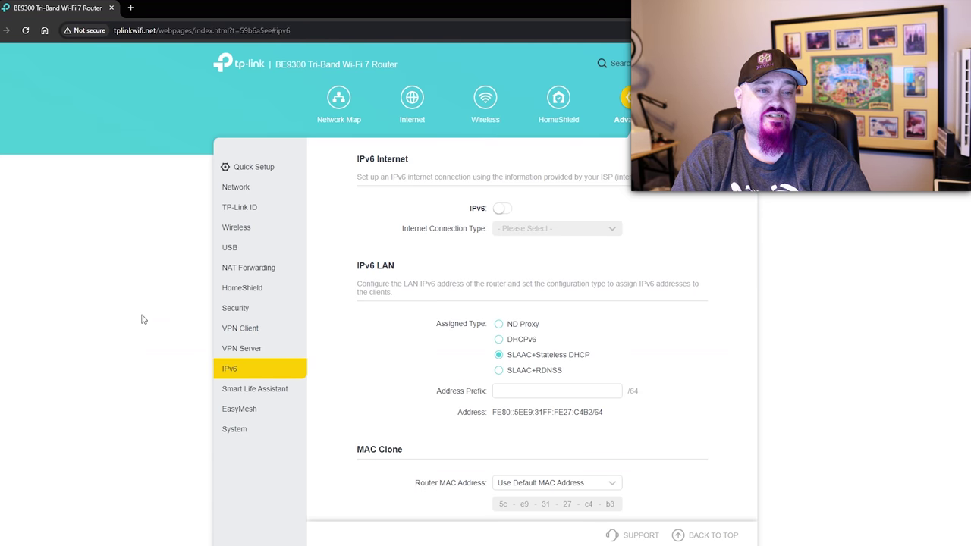
scroll(357, 326, down, 2)
scroll(366, 311, up, 2)
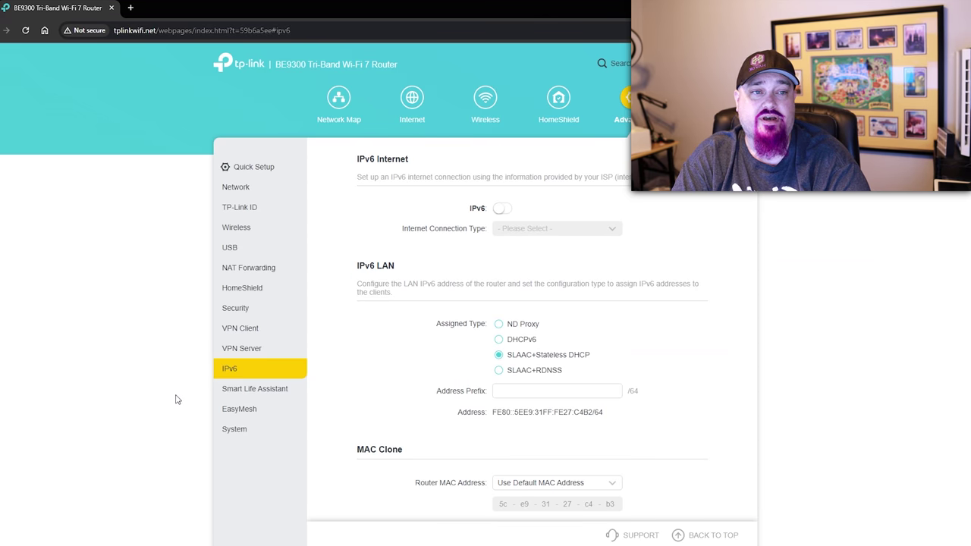
Step: View the Smart Life Assistant pages for Alexa and Google Assistant, plus the EasyMesh page
click(241, 392)
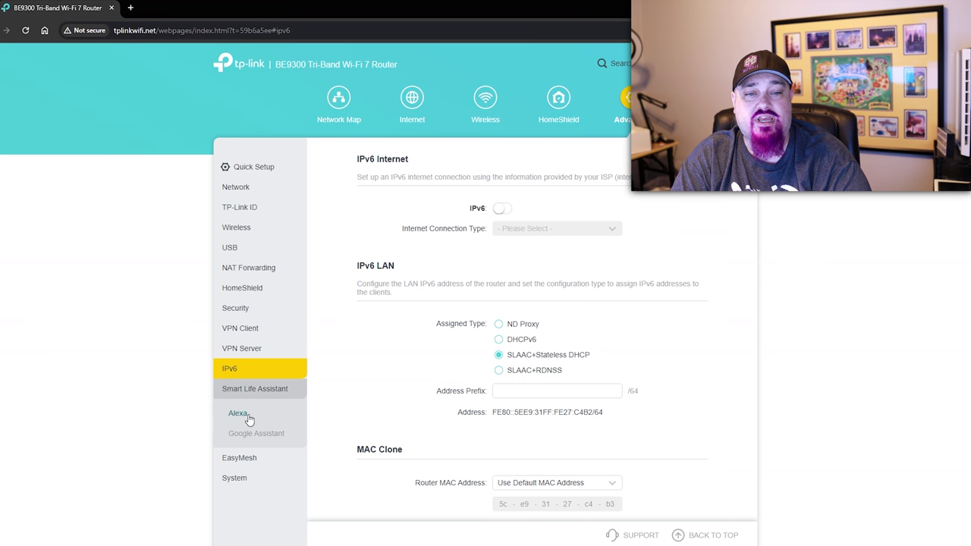
click(249, 415)
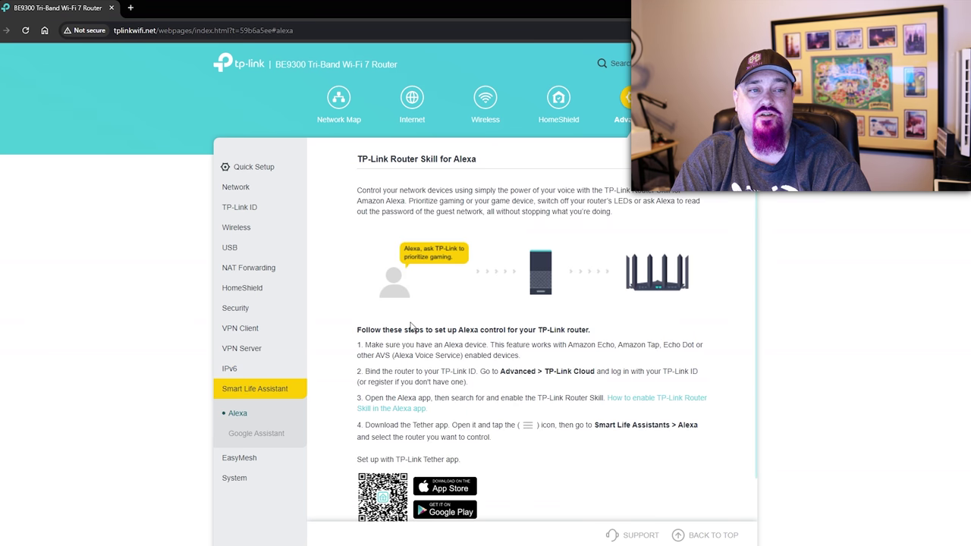
scroll(415, 324, down, 1)
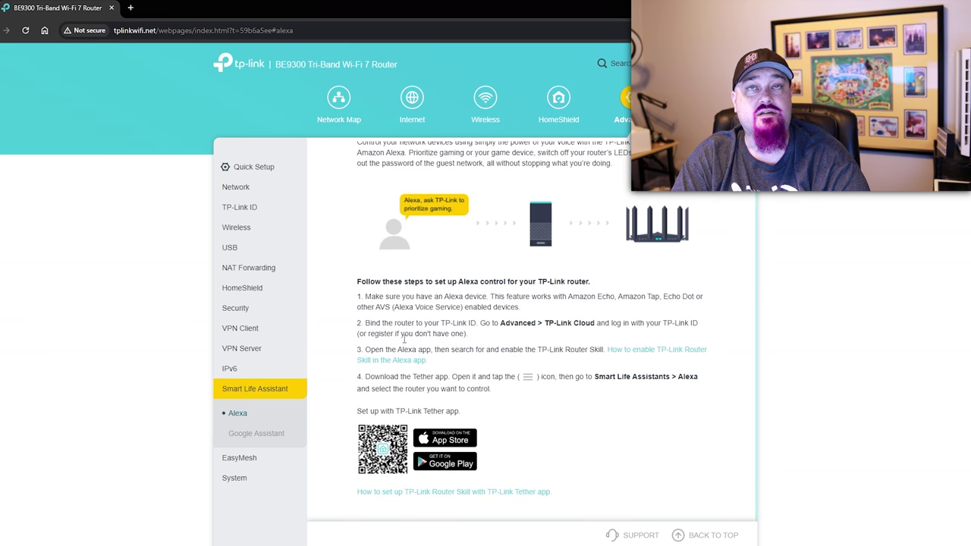
click(255, 433)
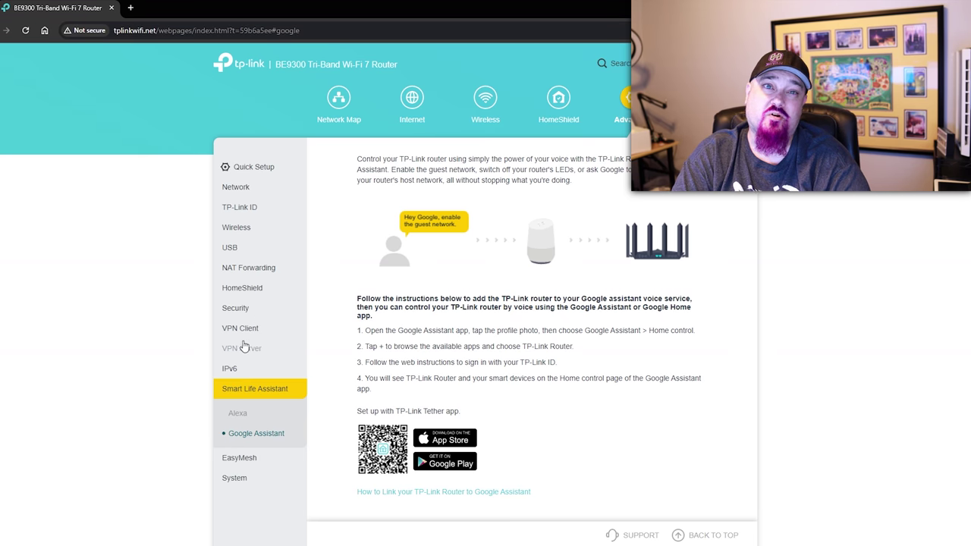
click(250, 458)
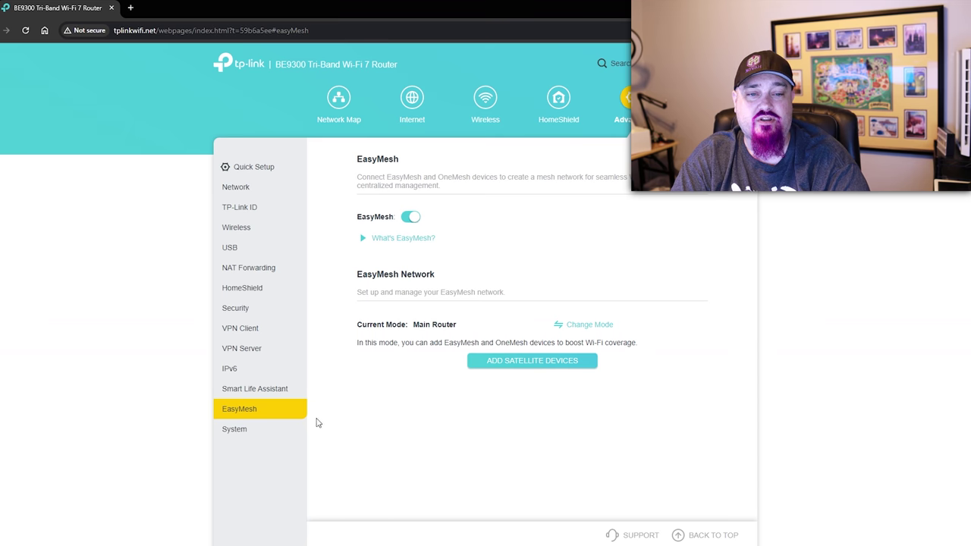
Step: Examine the System Firmware Update page: firmware and hardware versions, local update and EasyMesh Satellite Update
click(264, 431)
click(279, 339)
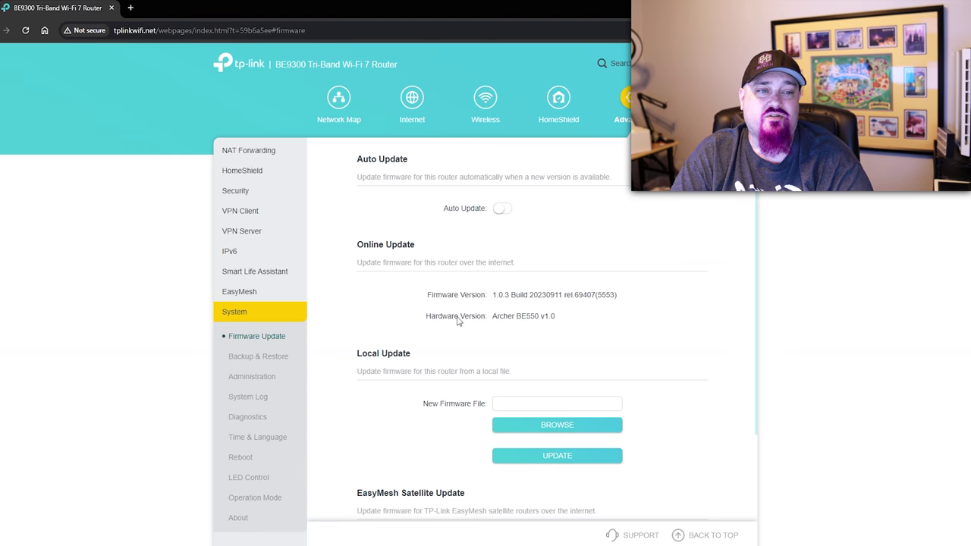
drag(426, 294, 595, 323)
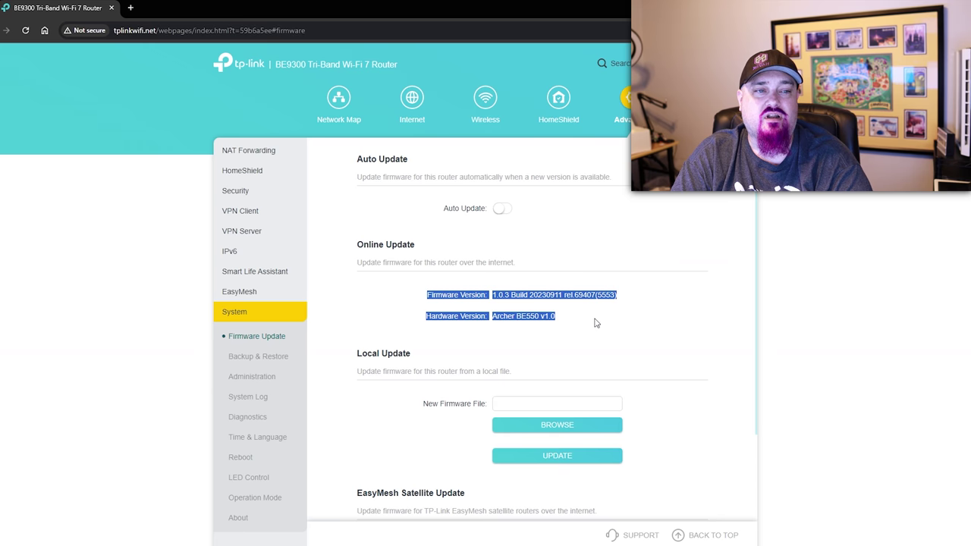
click(555, 324)
triple_click(551, 318)
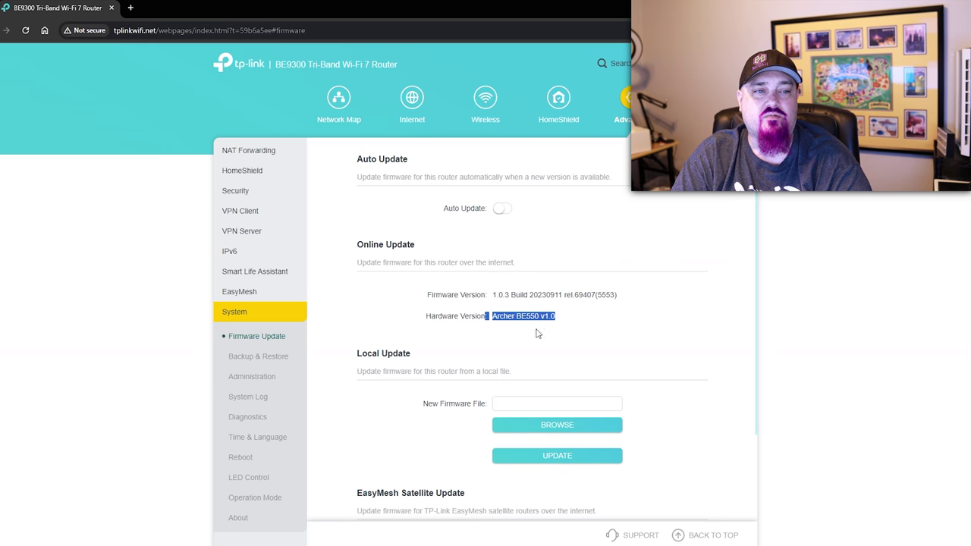
click(392, 305)
scroll(392, 306, down, 2)
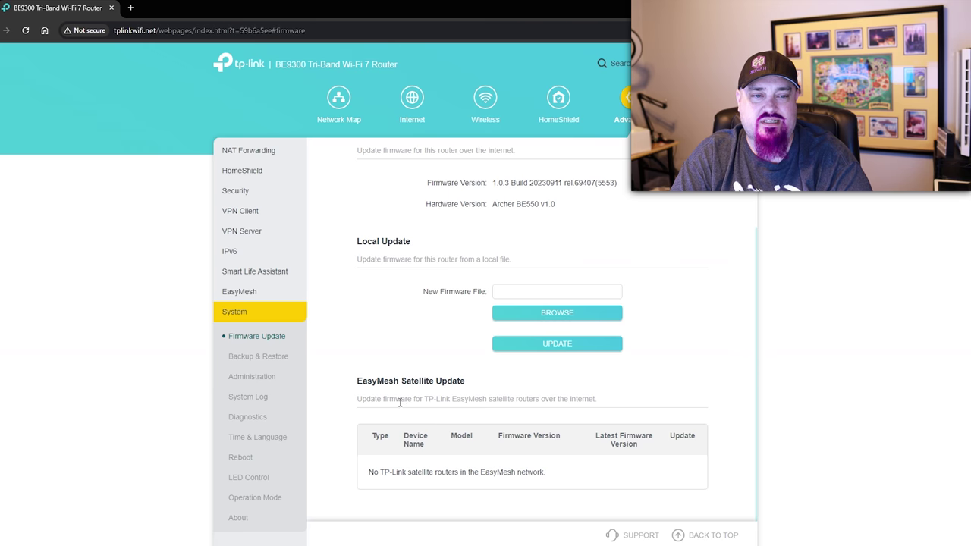
drag(395, 401, 438, 400)
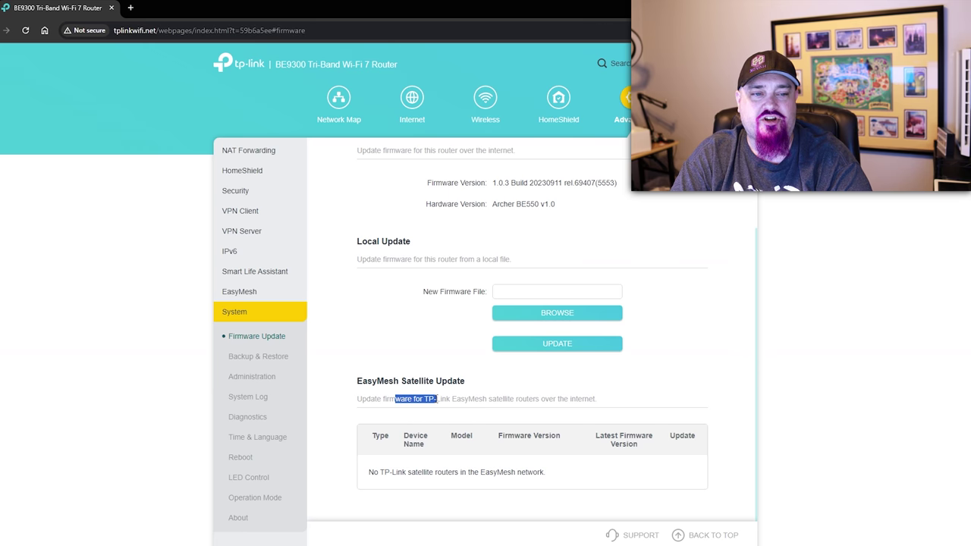
click(466, 468)
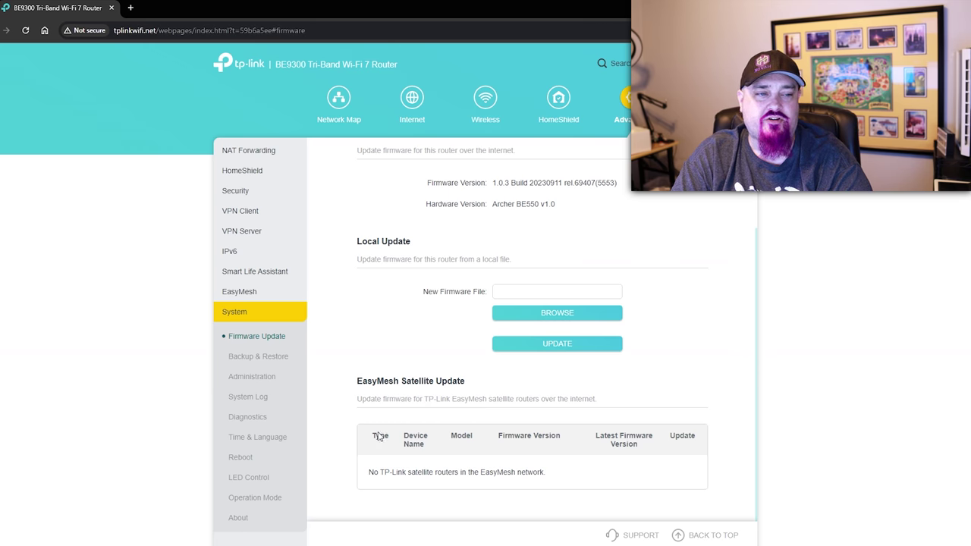
Step: Look through the System pages for Backup & Restore, Administration and System Log
click(277, 360)
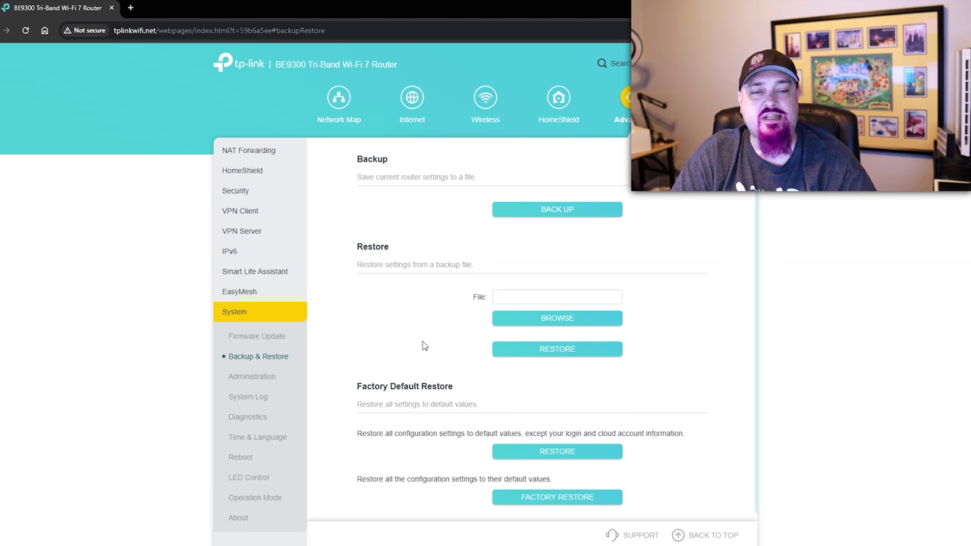
scroll(429, 436, down, 1)
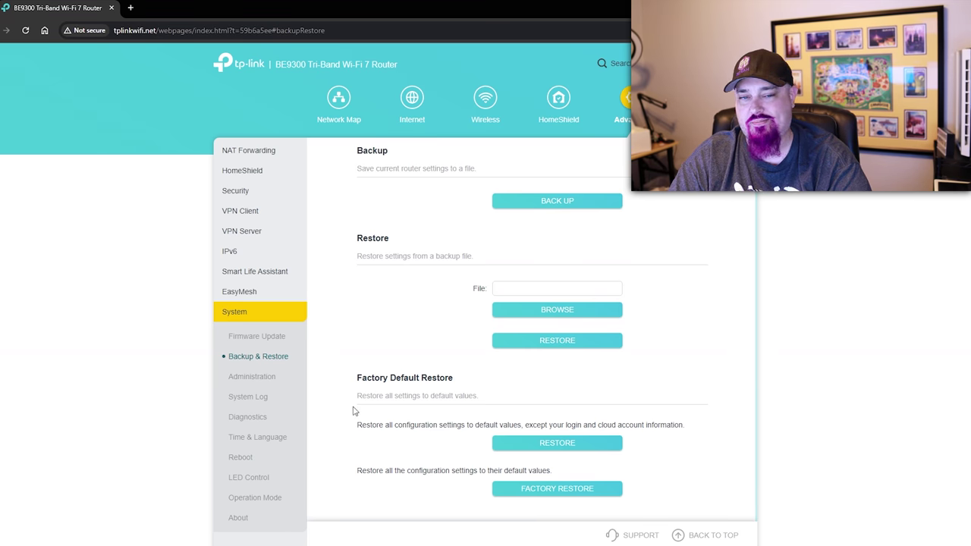
click(270, 379)
scroll(444, 266, down, 1)
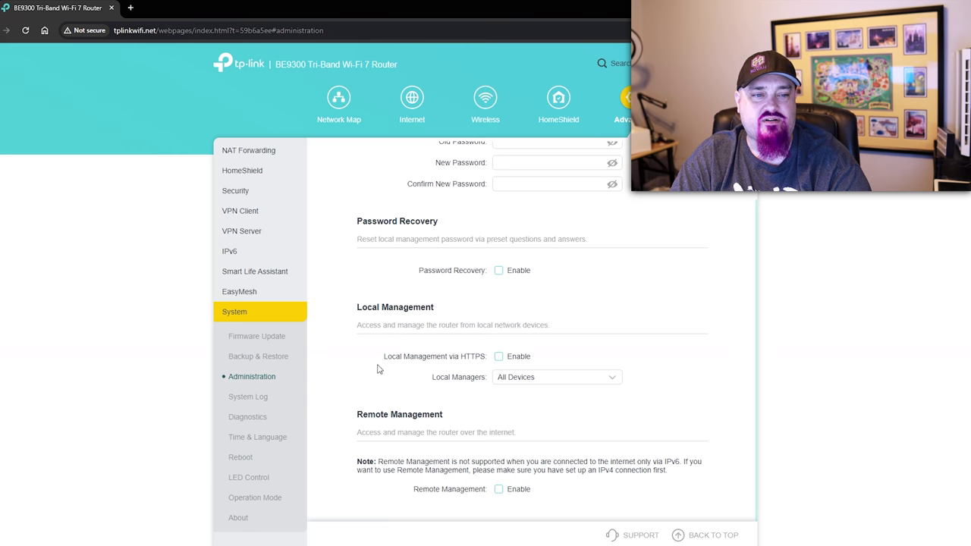
click(257, 398)
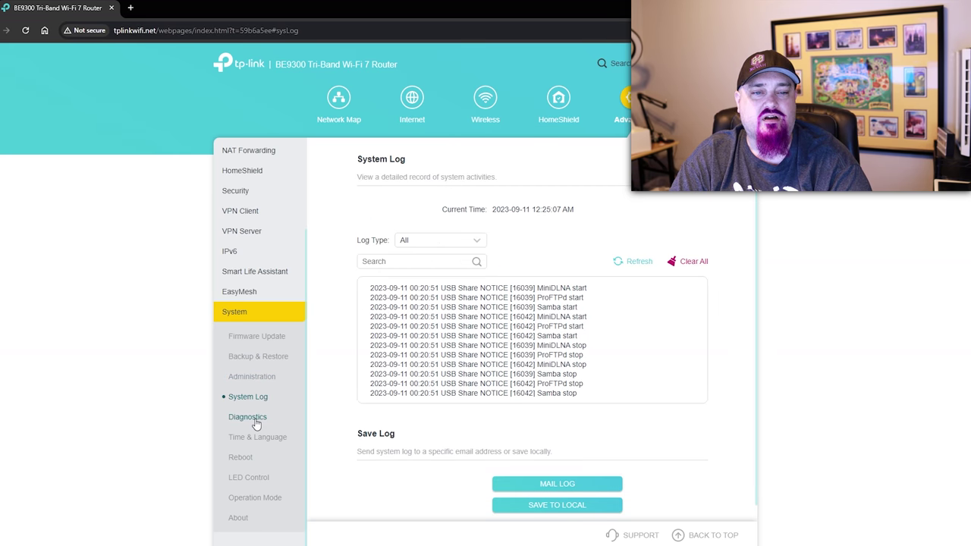
Step: Examine the Diagnostics page, including the available diagnostic tools and the IP Address/Domain Name field
click(254, 418)
click(506, 210)
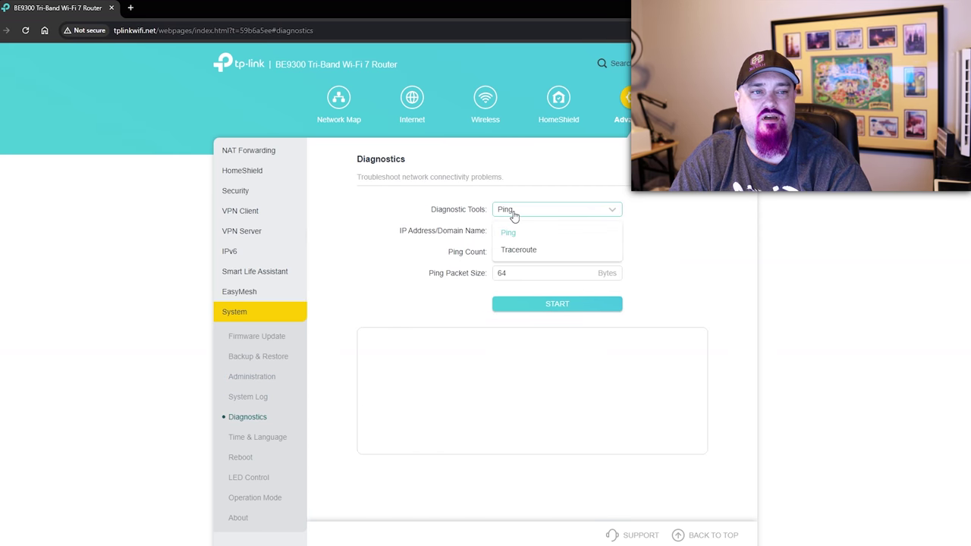
click(402, 232)
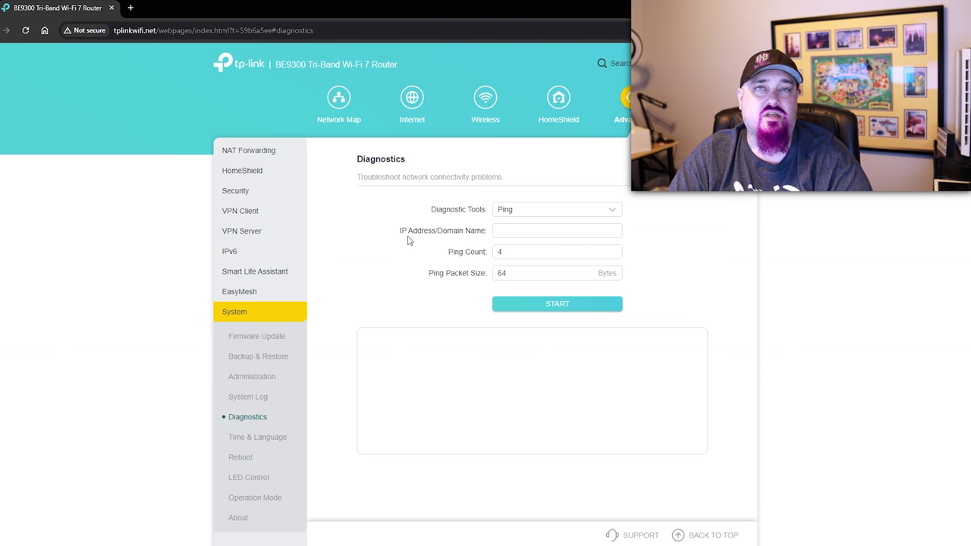
drag(396, 236, 486, 231)
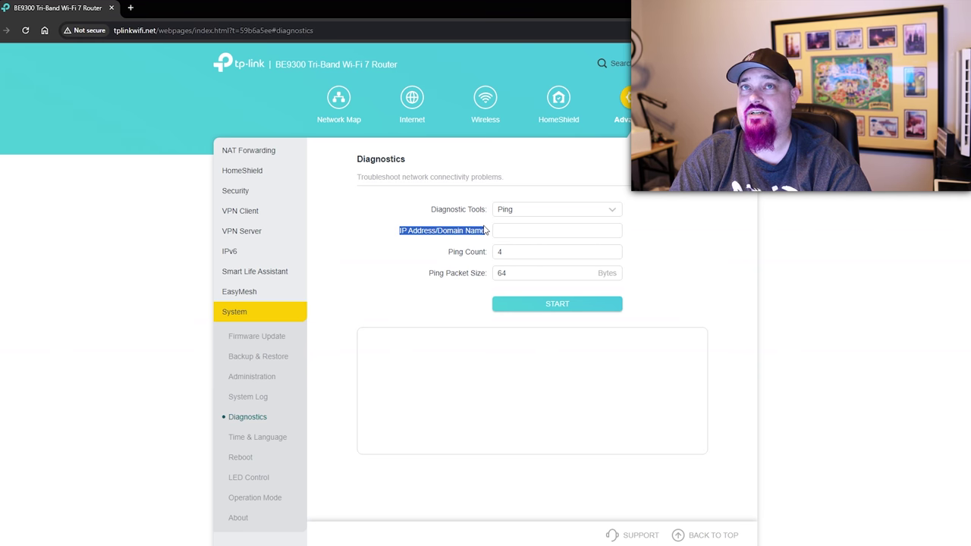
drag(429, 212, 486, 212)
click(486, 213)
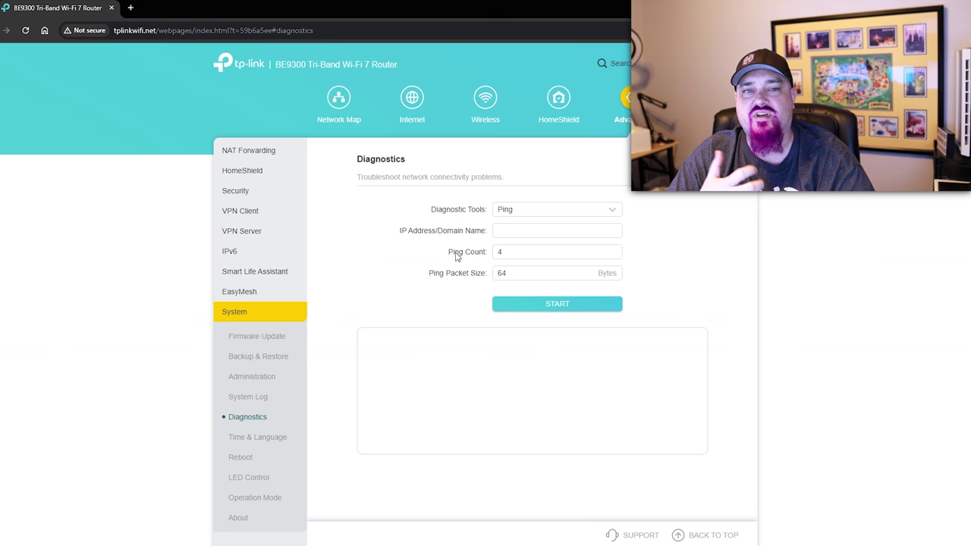
Step: View the Time & Language settings and preview the Reboot Schedule options by enabling the schedule without saving
click(252, 438)
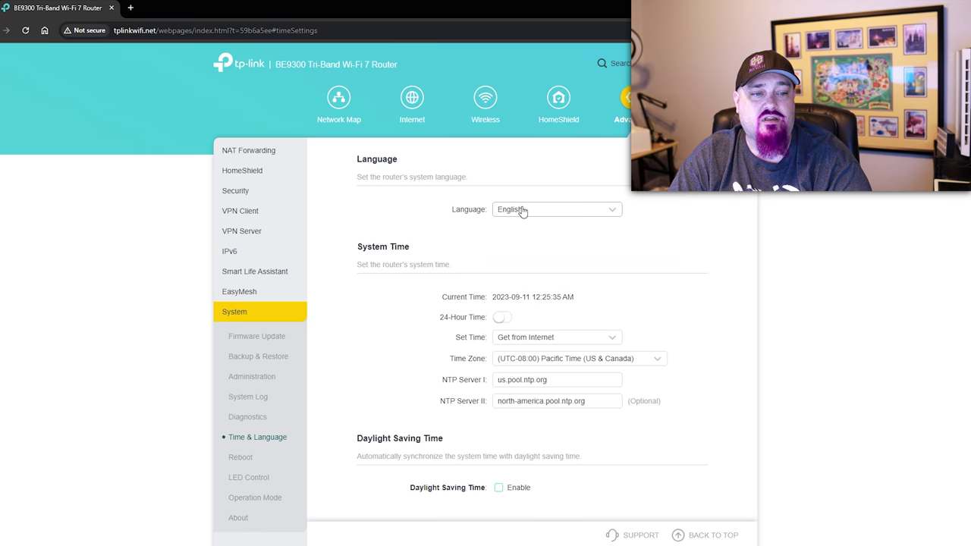
click(236, 459)
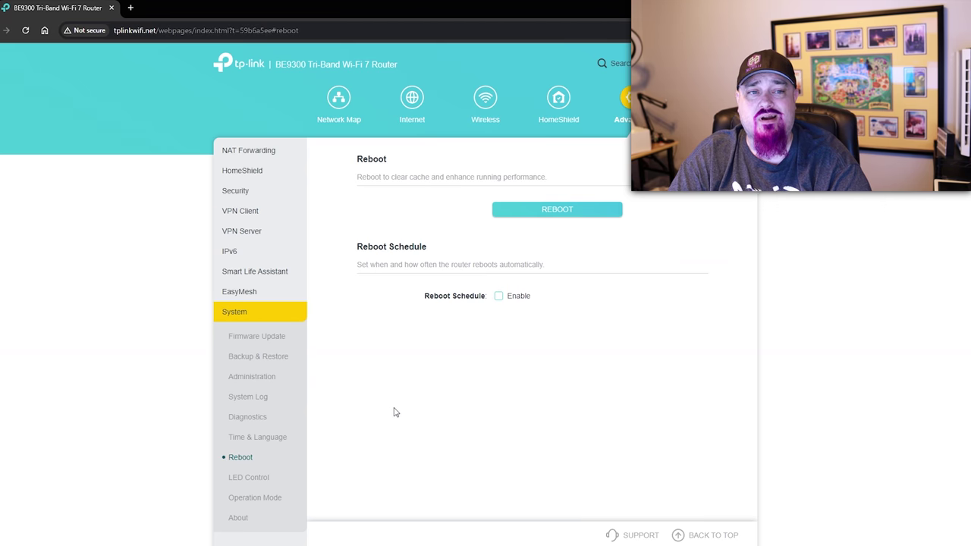
click(499, 297)
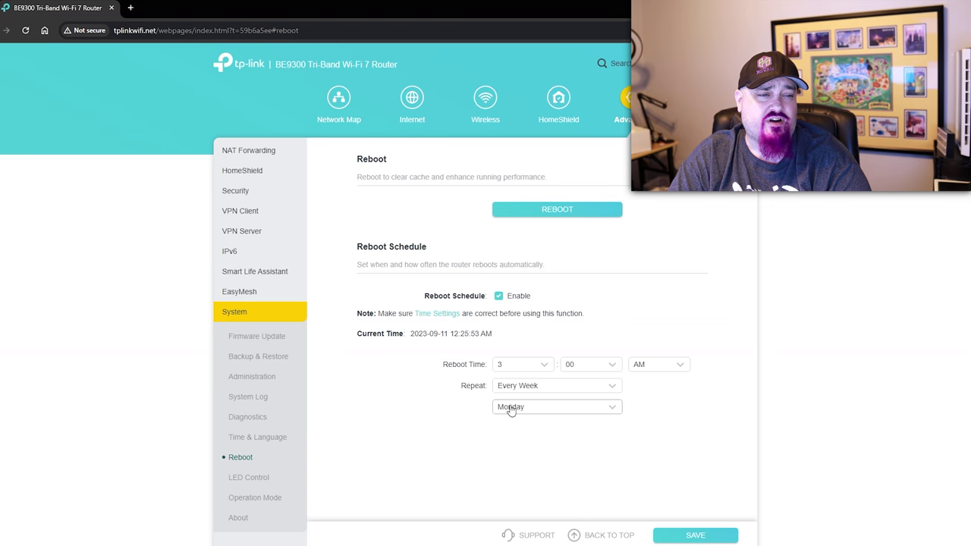
click(500, 298)
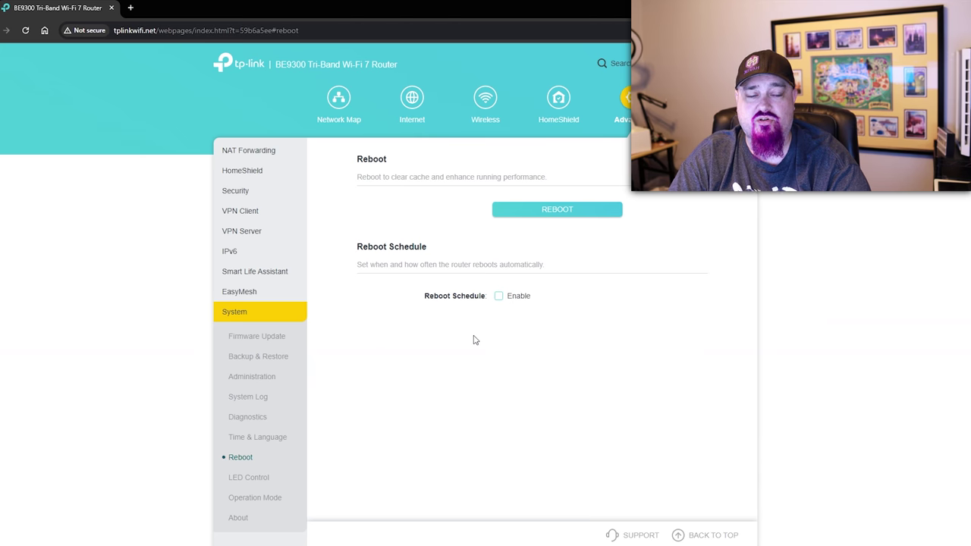
Step: Preview the LED Control Night Mode options without saving, and view the Operation Mode and About pages
click(248, 477)
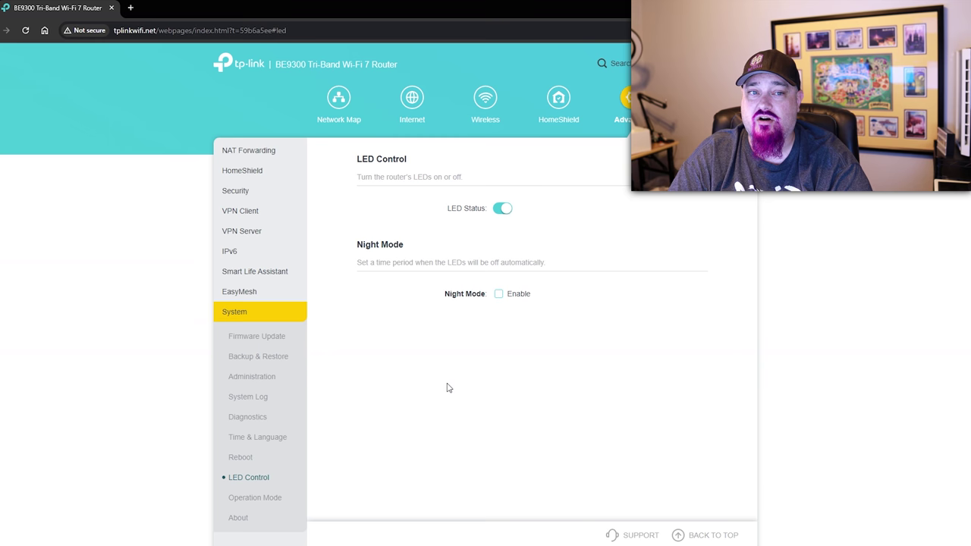
click(498, 295)
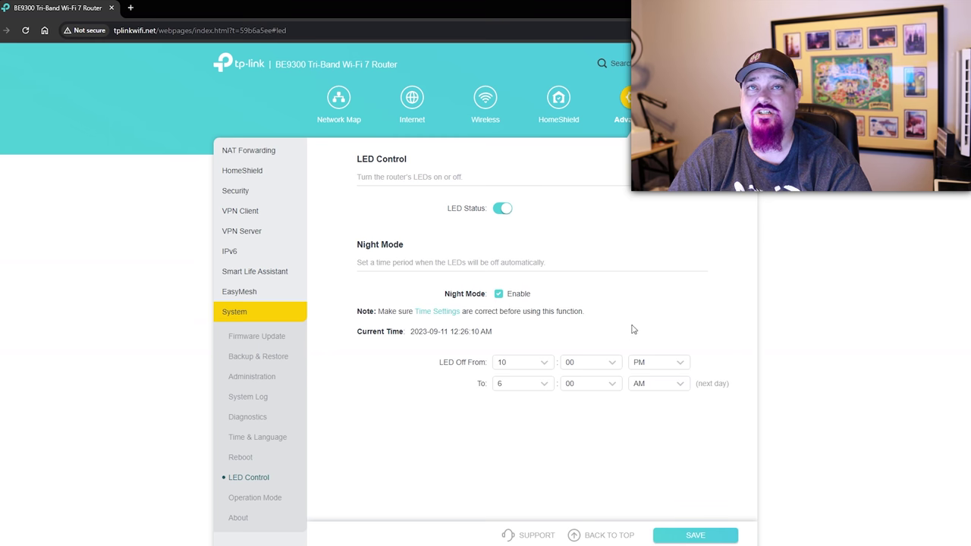
click(499, 297)
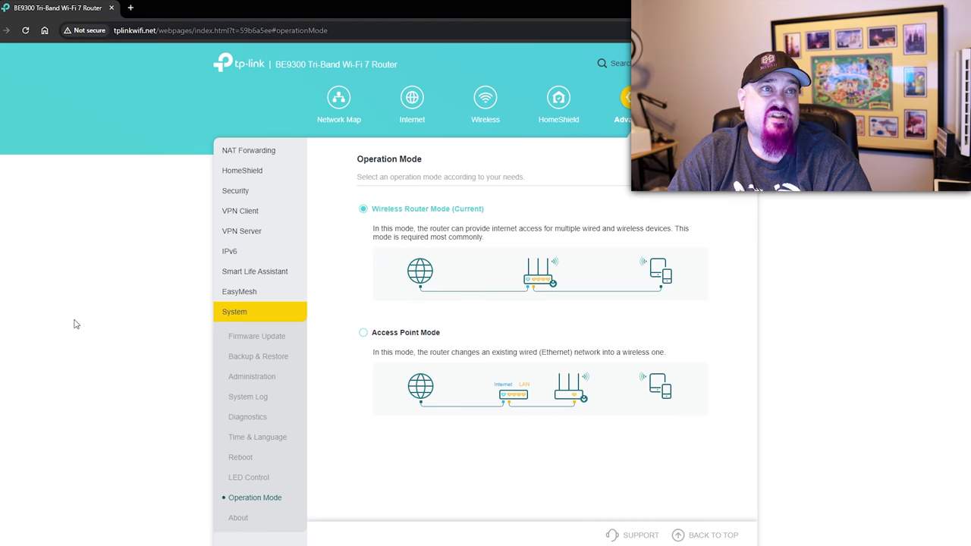
click(238, 518)
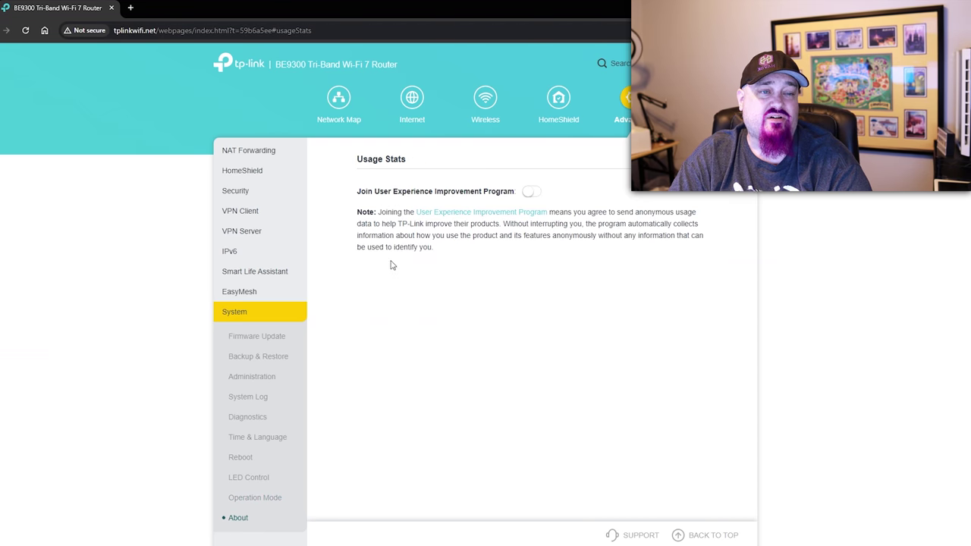